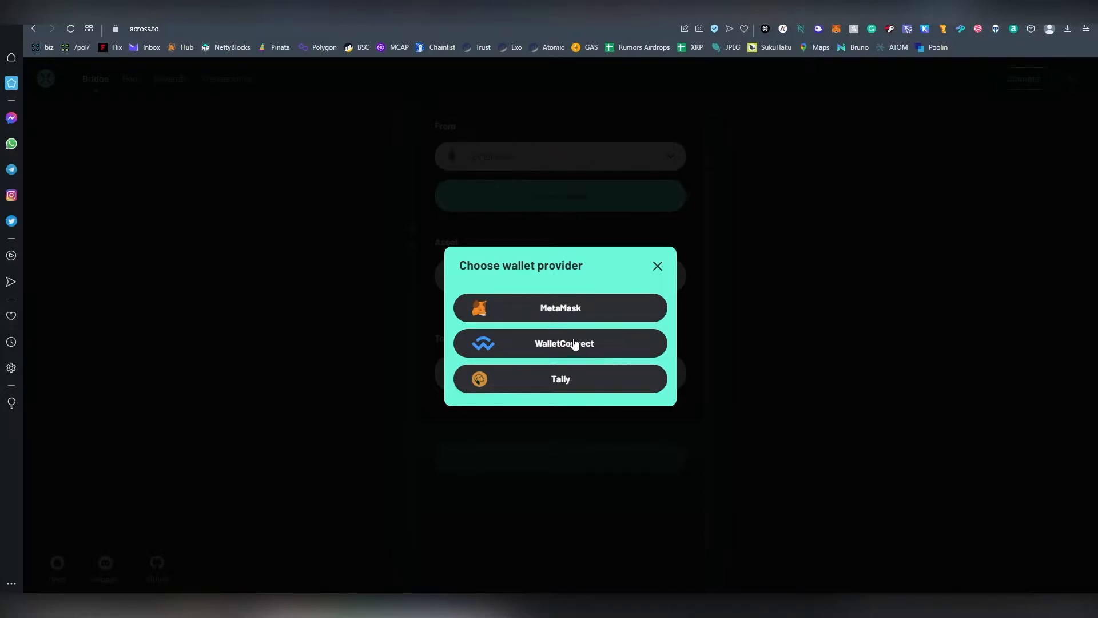
Step: Connect the MetaMask wallet to the bridge and check its account balance in the wallet extension
left_click(592, 318)
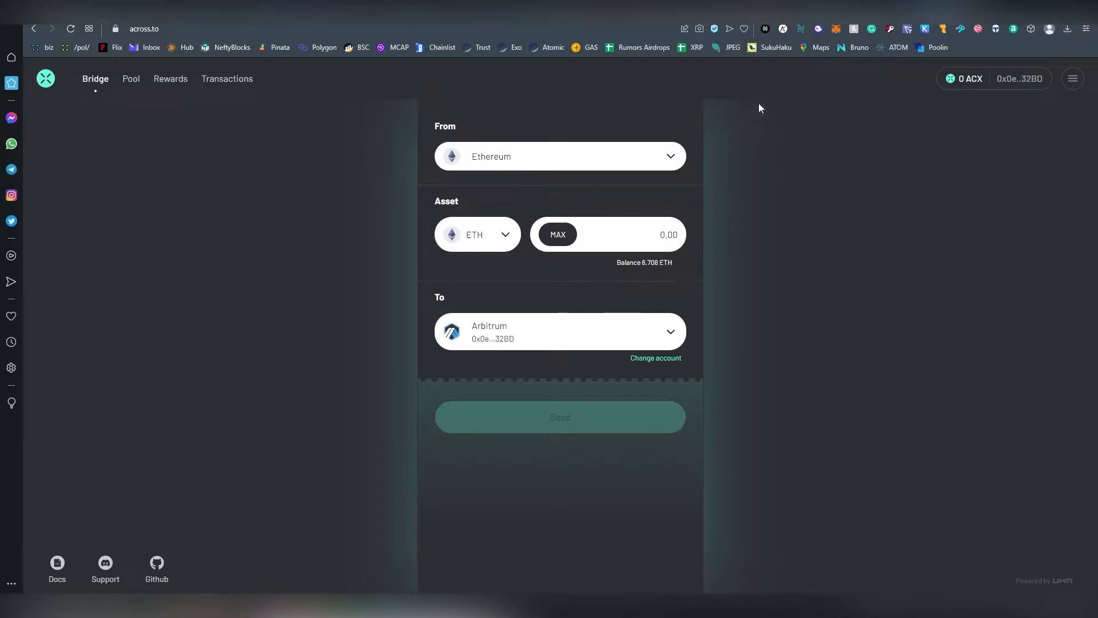
left_click(835, 32)
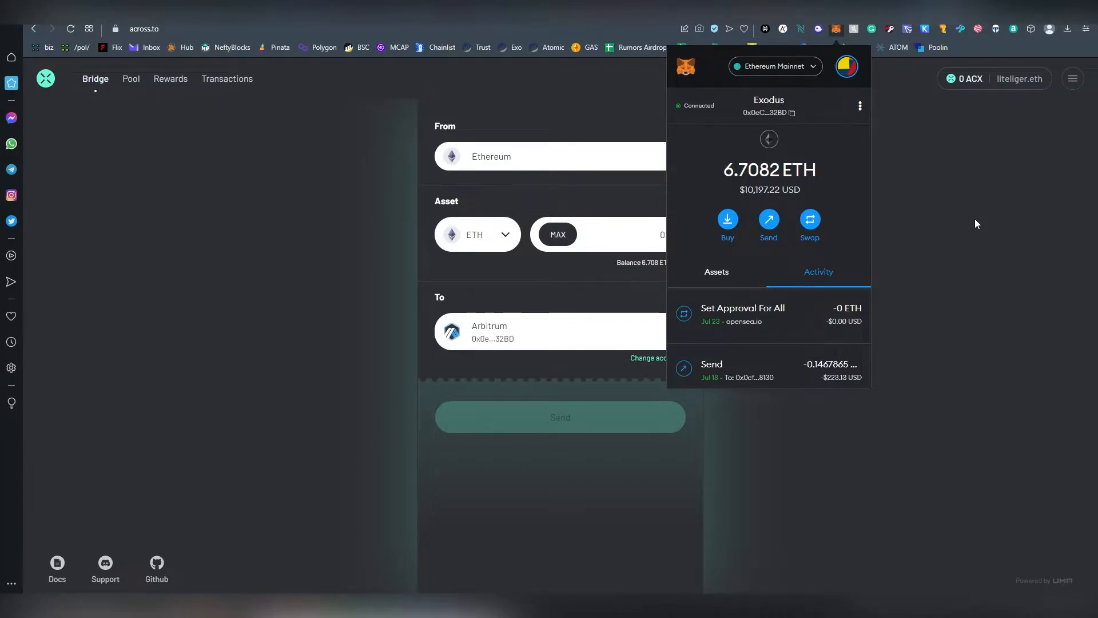
left_click(951, 223)
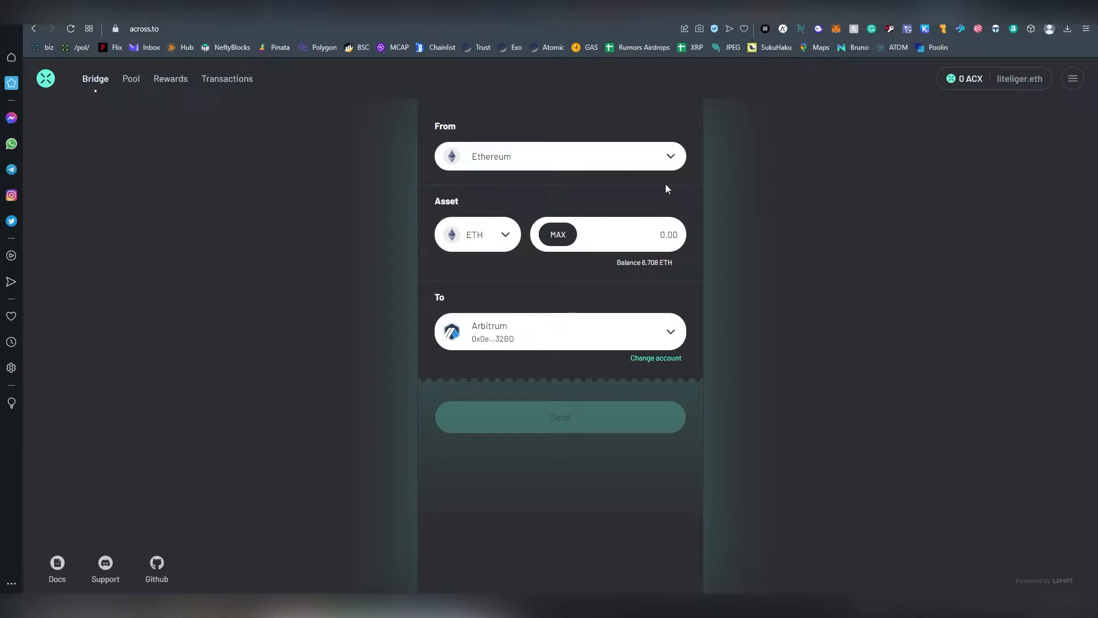
Step: Examine the available source networks, the bridgeable assets and the site's navigation menu
left_click(660, 166)
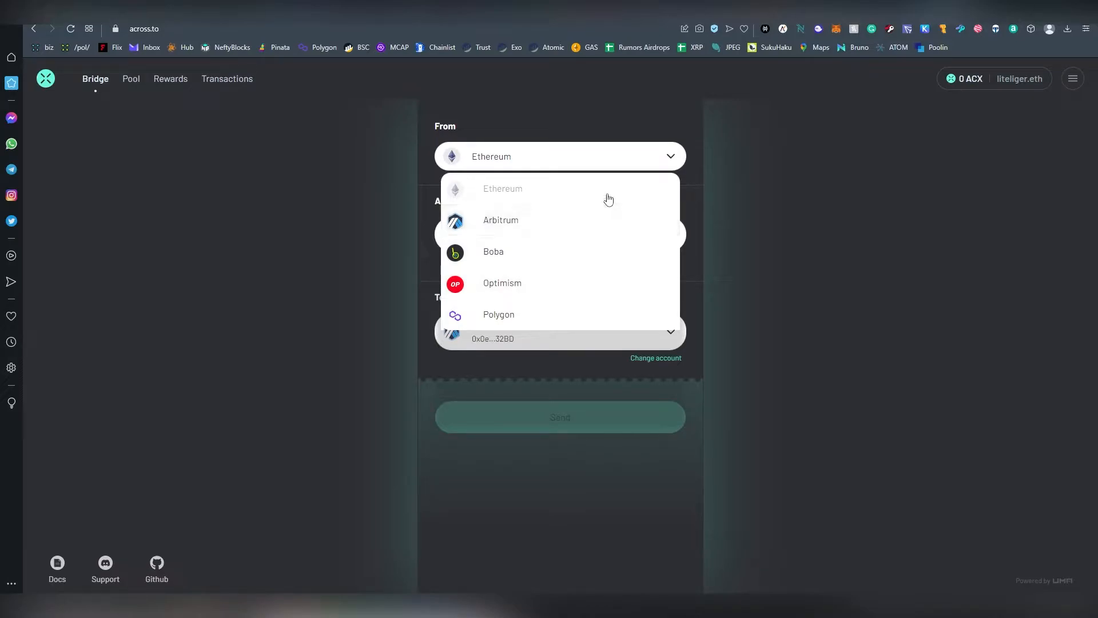
left_click(716, 158)
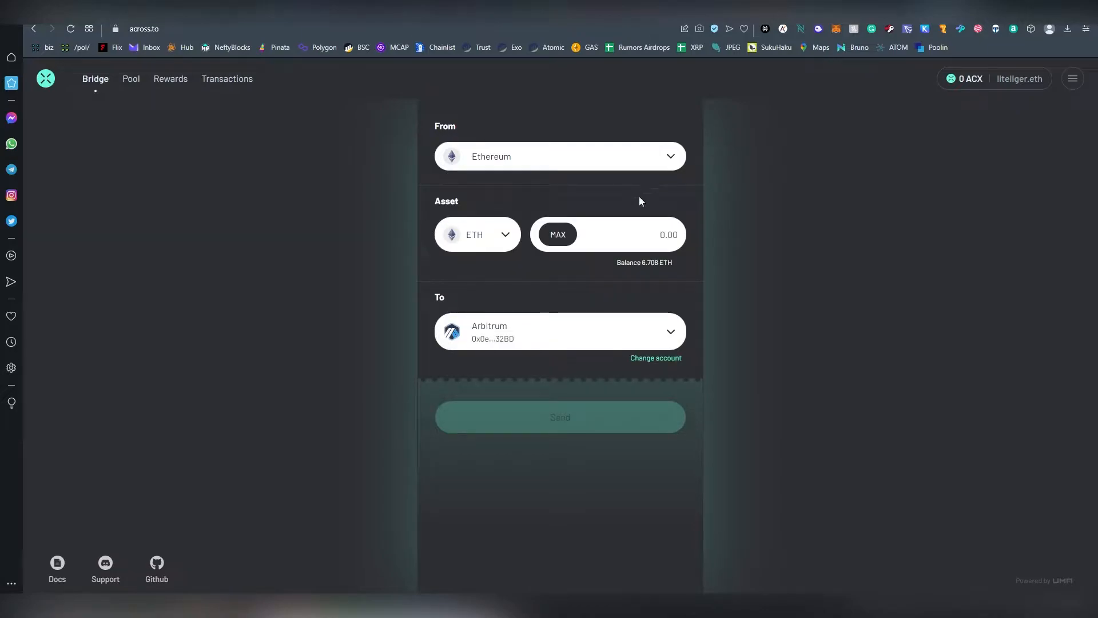
left_click(517, 239)
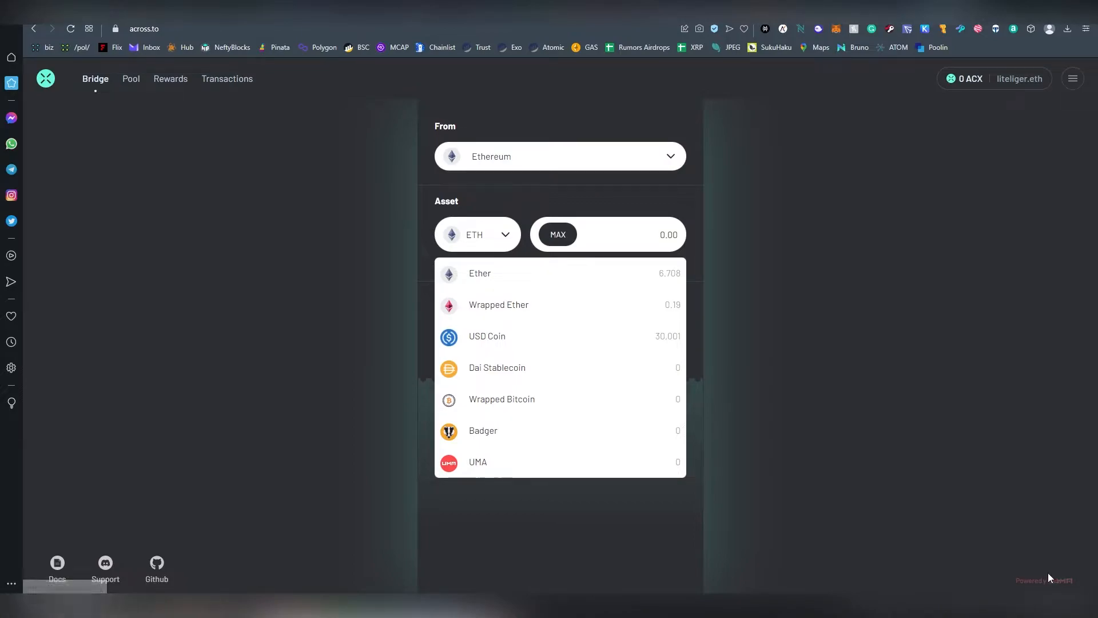
left_click(992, 521)
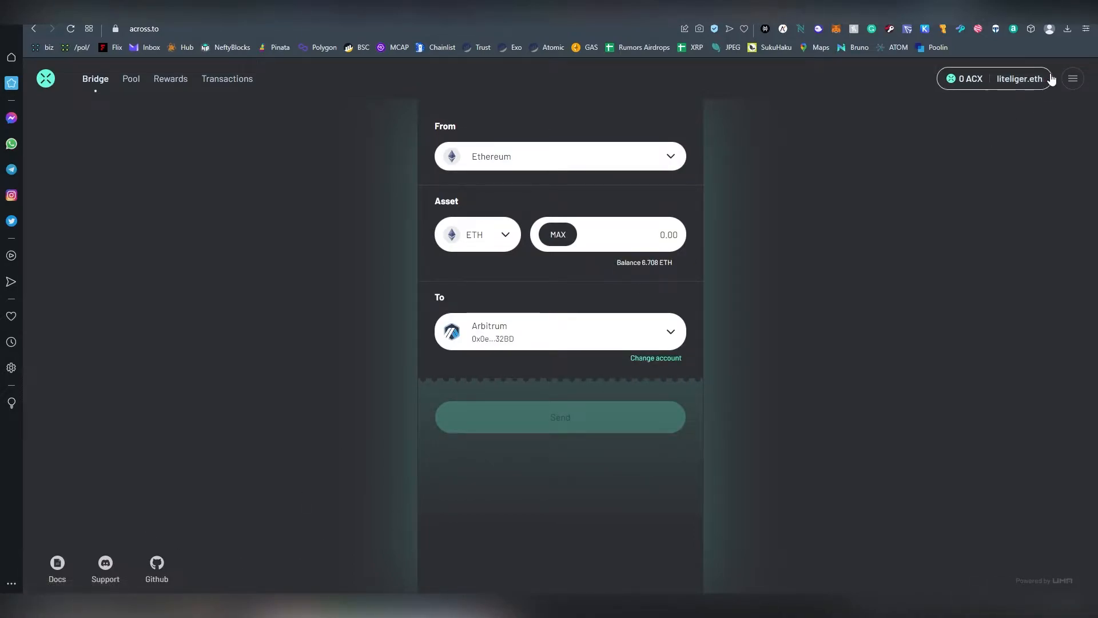
left_click(1069, 80)
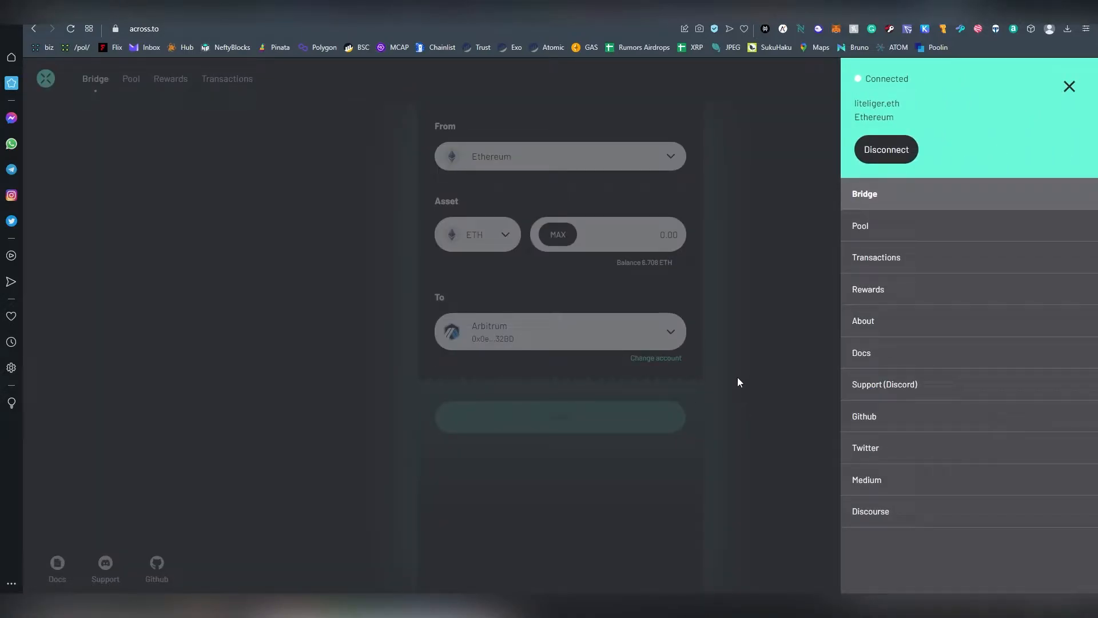
left_click(1065, 89)
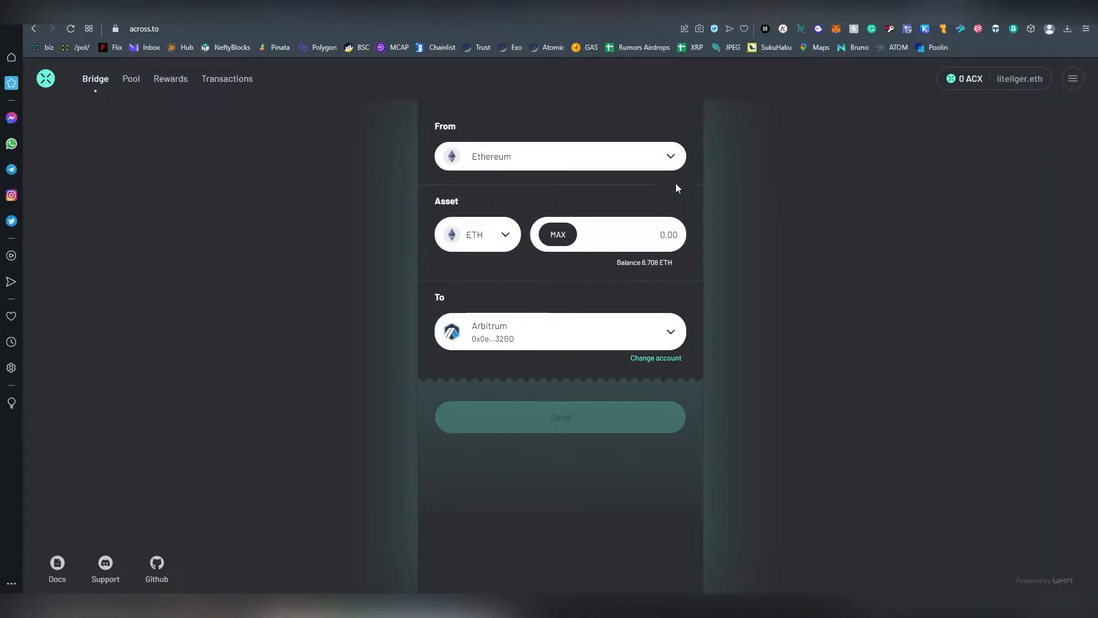
Step: Set the source network to Optimism, unlock MetaMask with the wallet password and approve the switch to Optimistic Ethereum
left_click(669, 156)
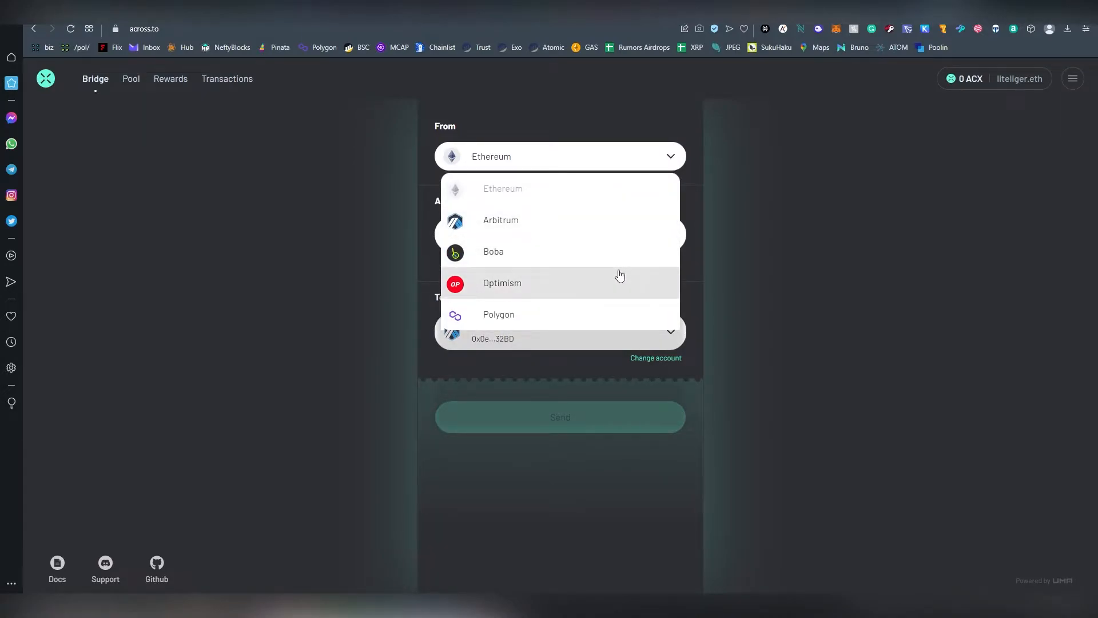
left_click(622, 275)
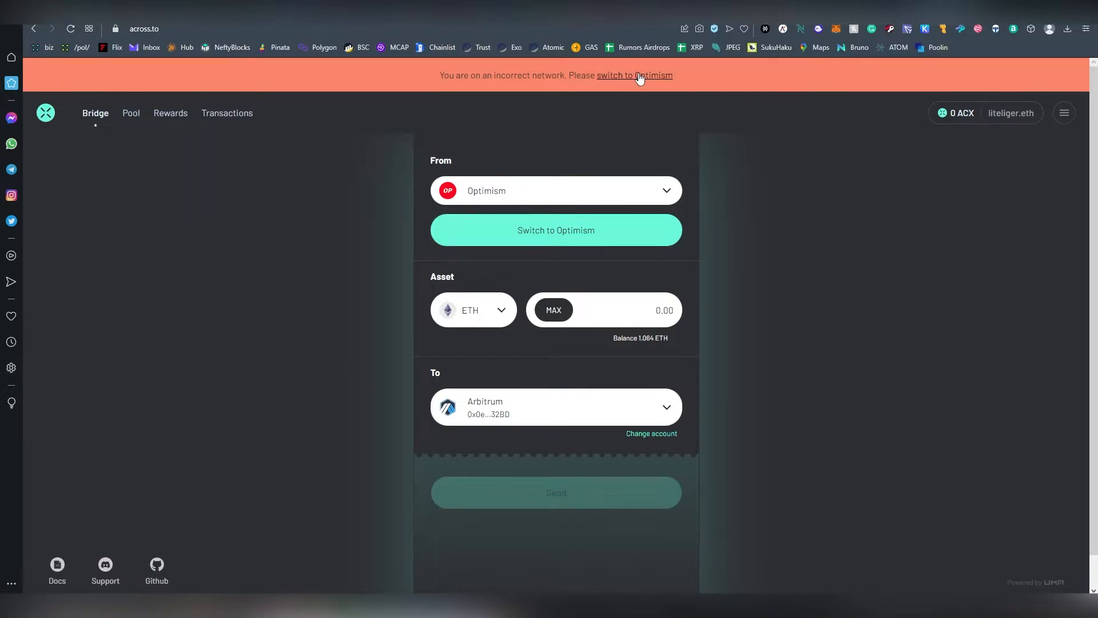
left_click(640, 77)
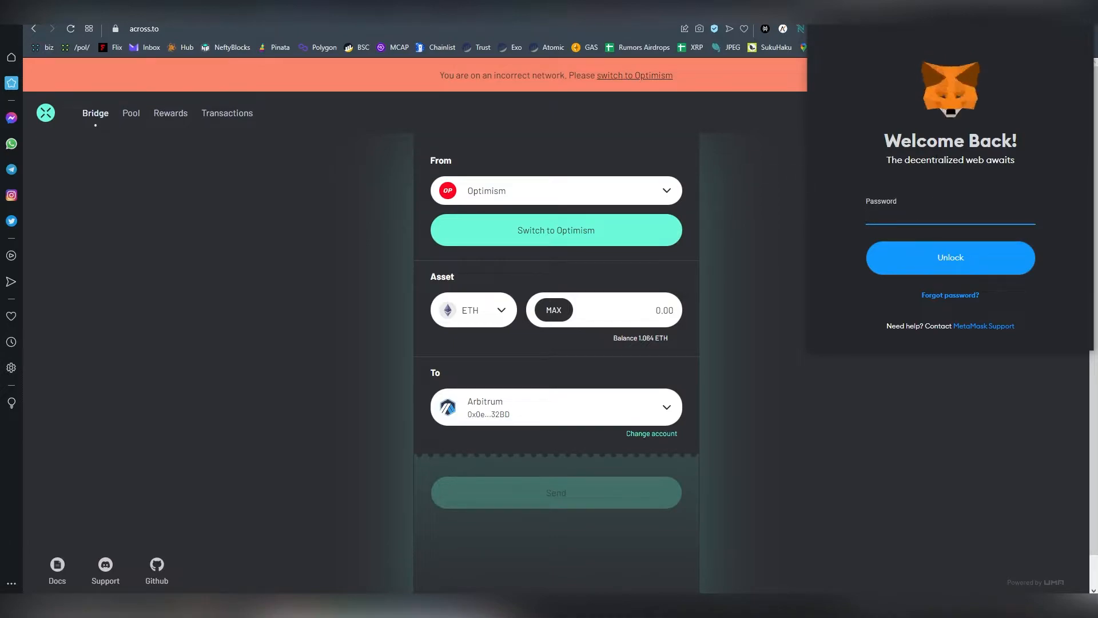
type("••••")
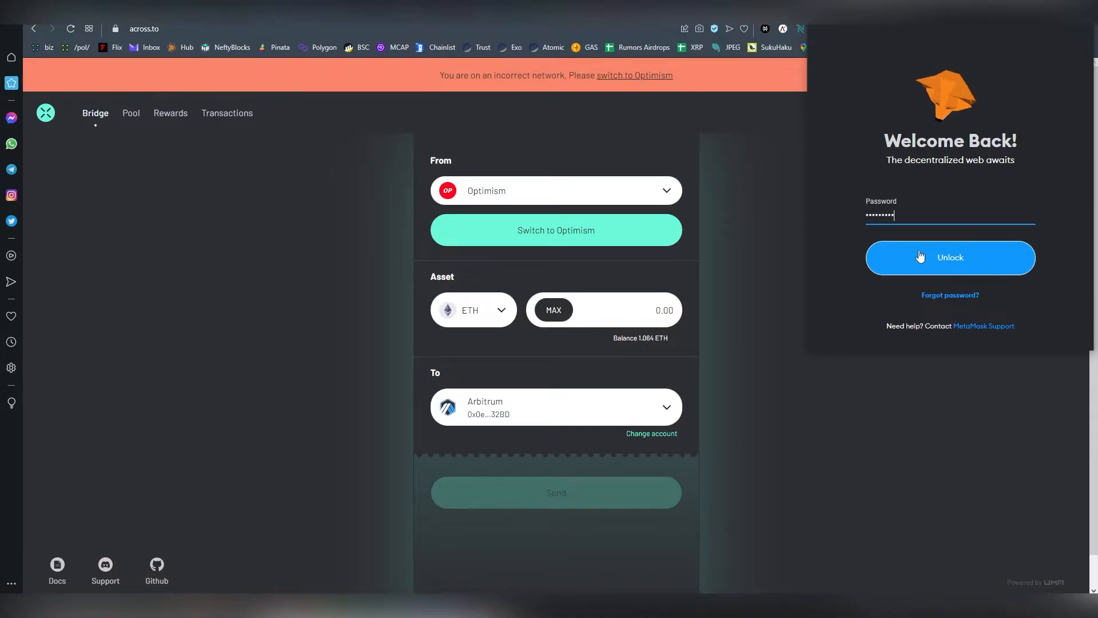
left_click(919, 256)
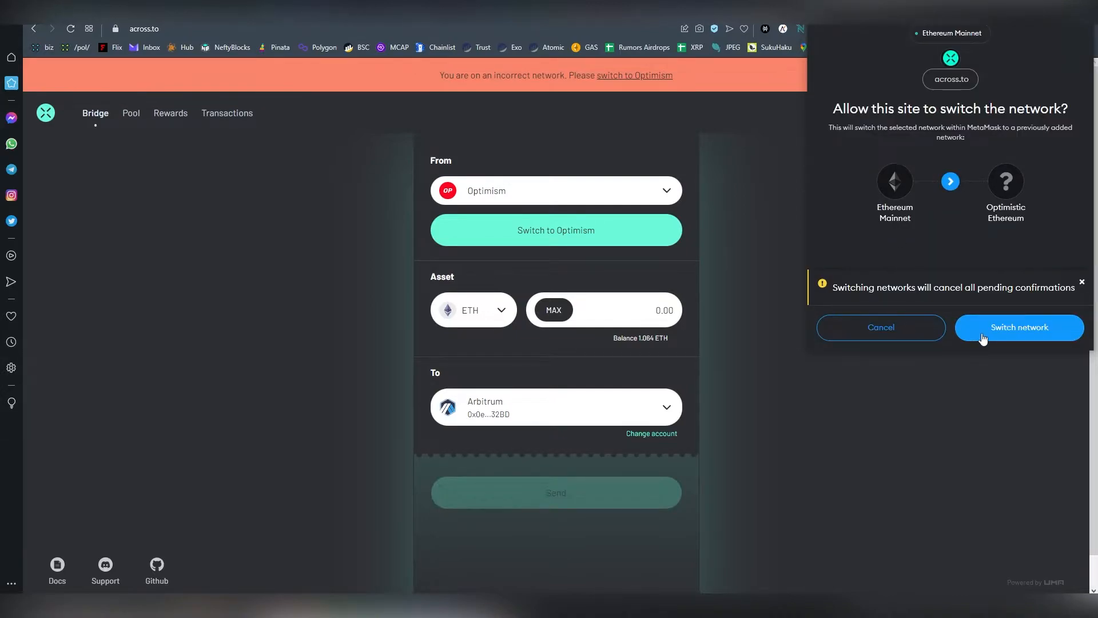
left_click(982, 336)
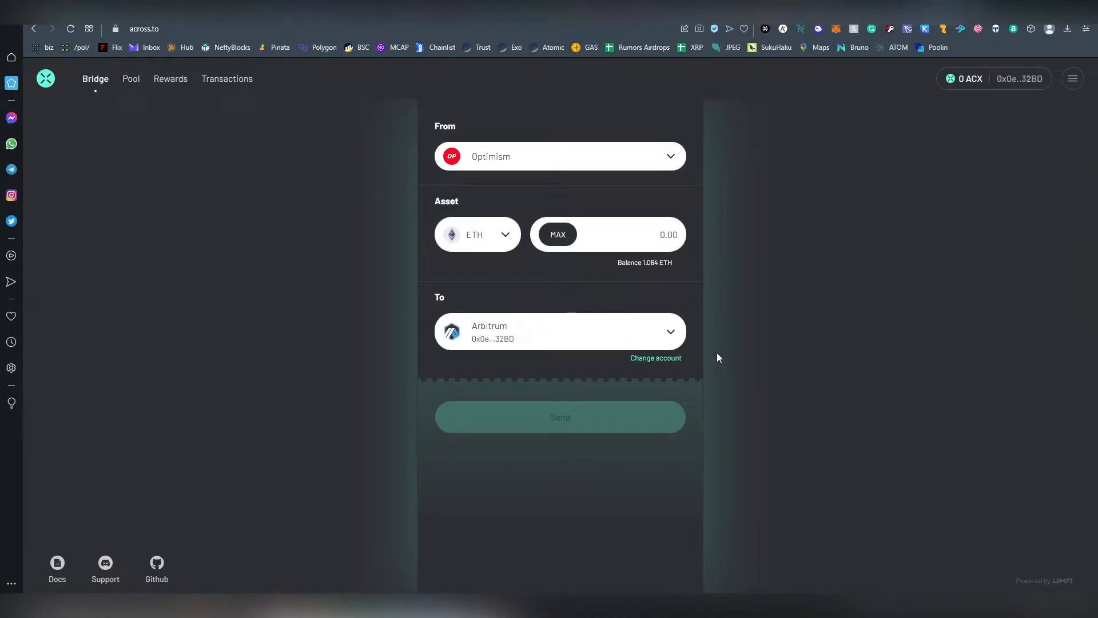
Step: Set the destination network to Ethereum and the transfer amount to 0.0638 ETH
left_click(663, 335)
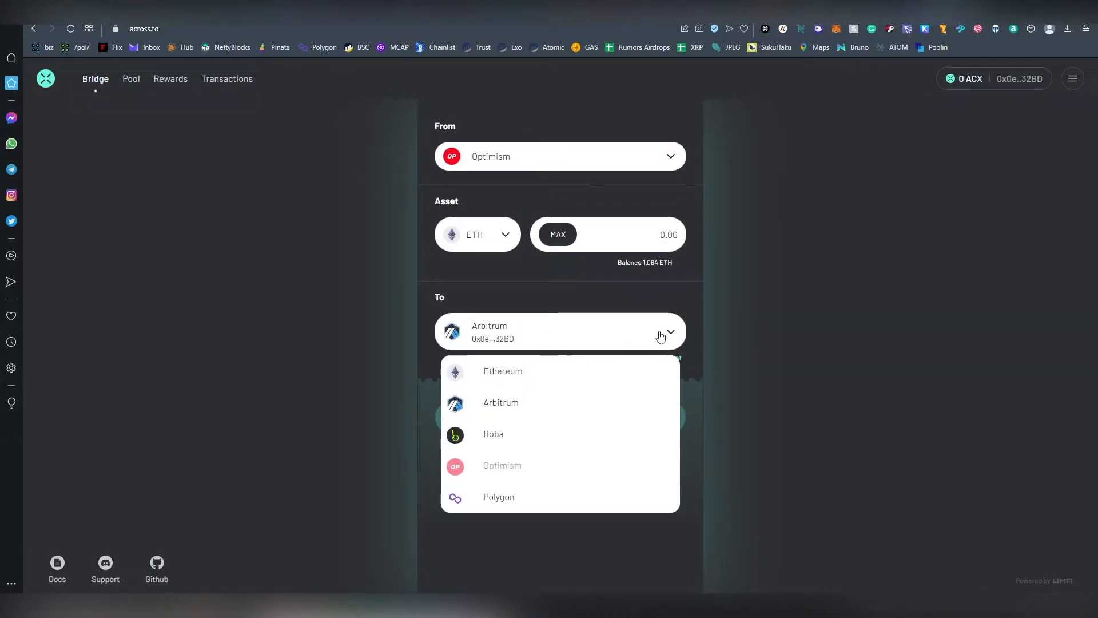
left_click(620, 387)
left_click(663, 239)
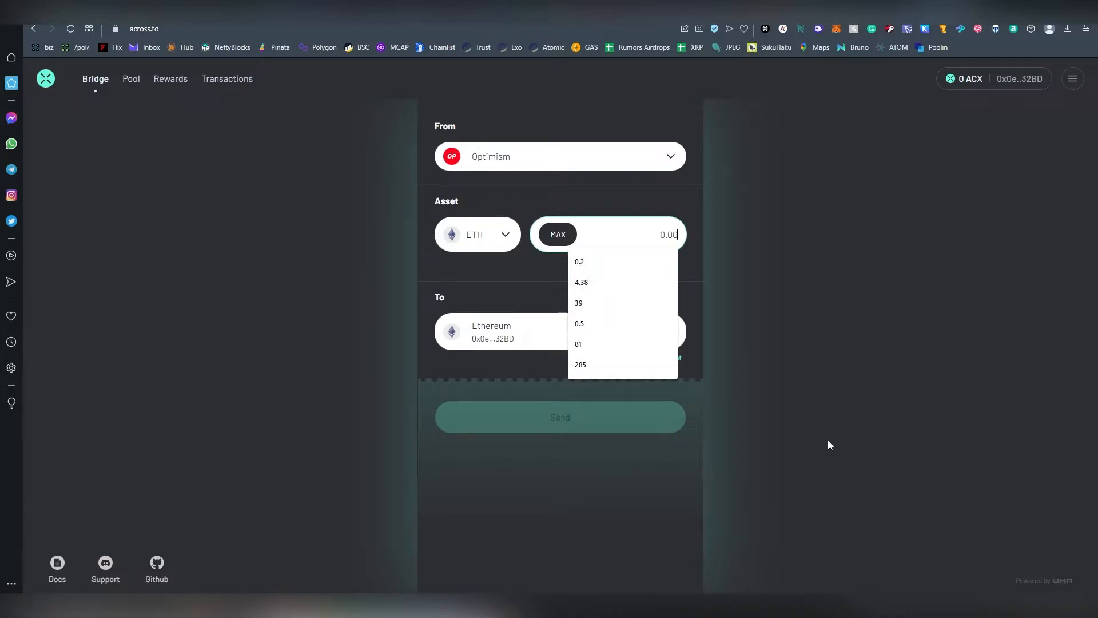
type("0.063")
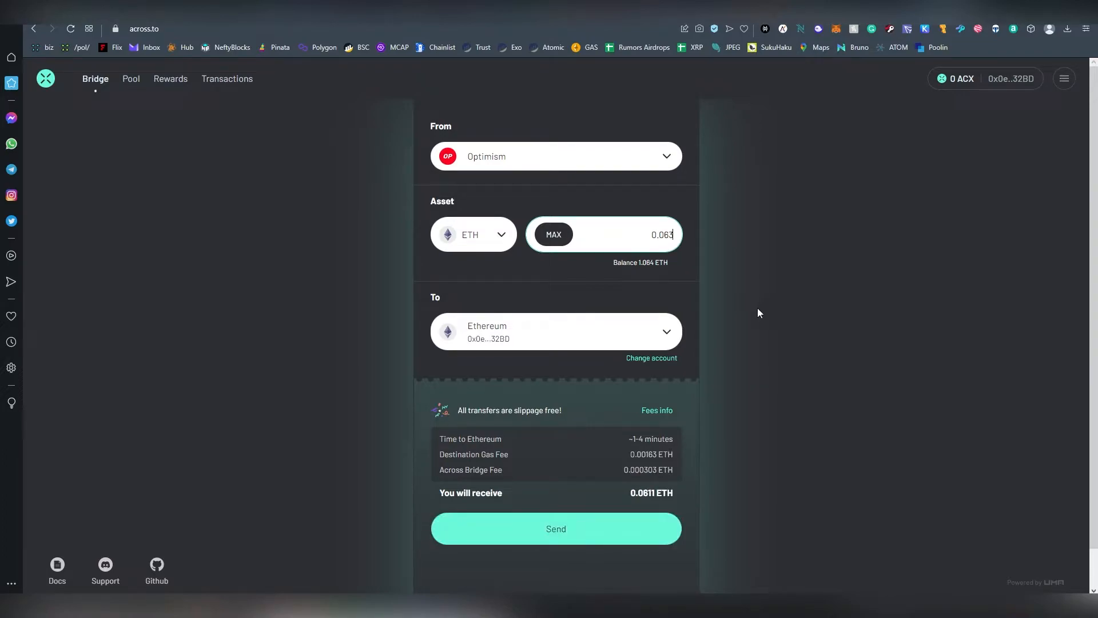
key("BackSpace")
type("4")
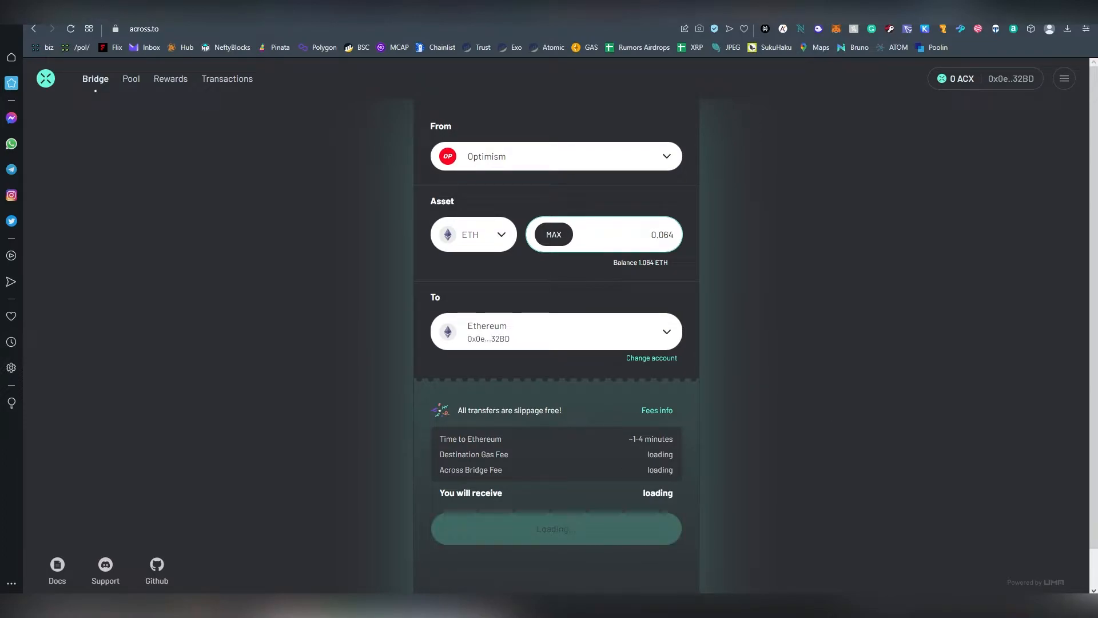
key("BackSpace")
type("38")
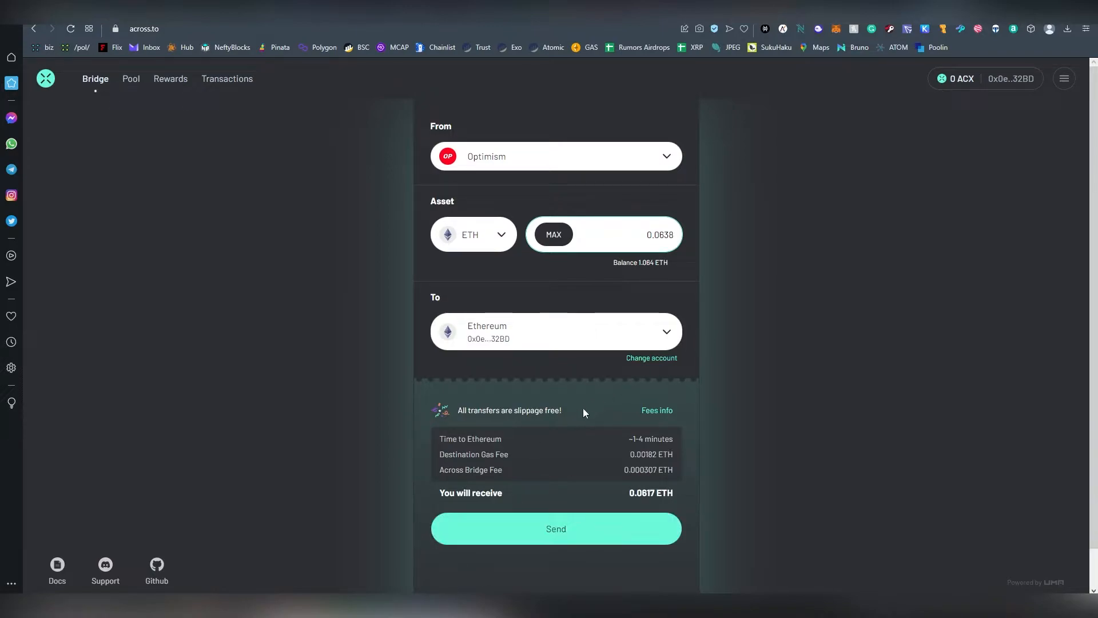
Step: Review the transfer's estimated time and destination gas fee, and read the fees information
left_click_drag(622, 442, 674, 439)
left_click(674, 439)
left_click_drag(625, 452, 657, 456)
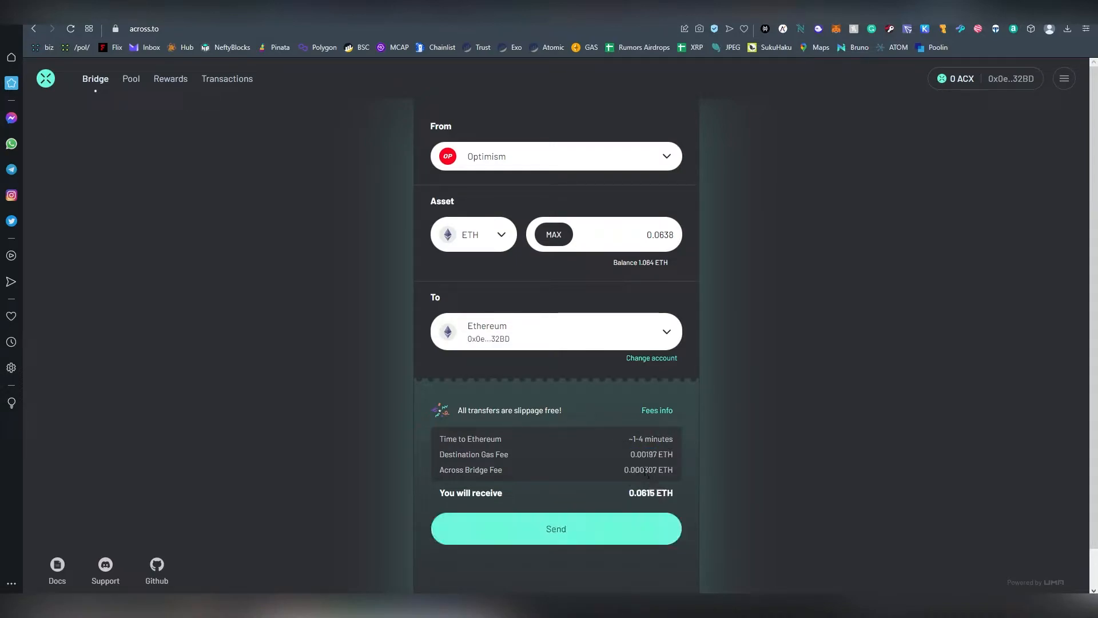
left_click(667, 411)
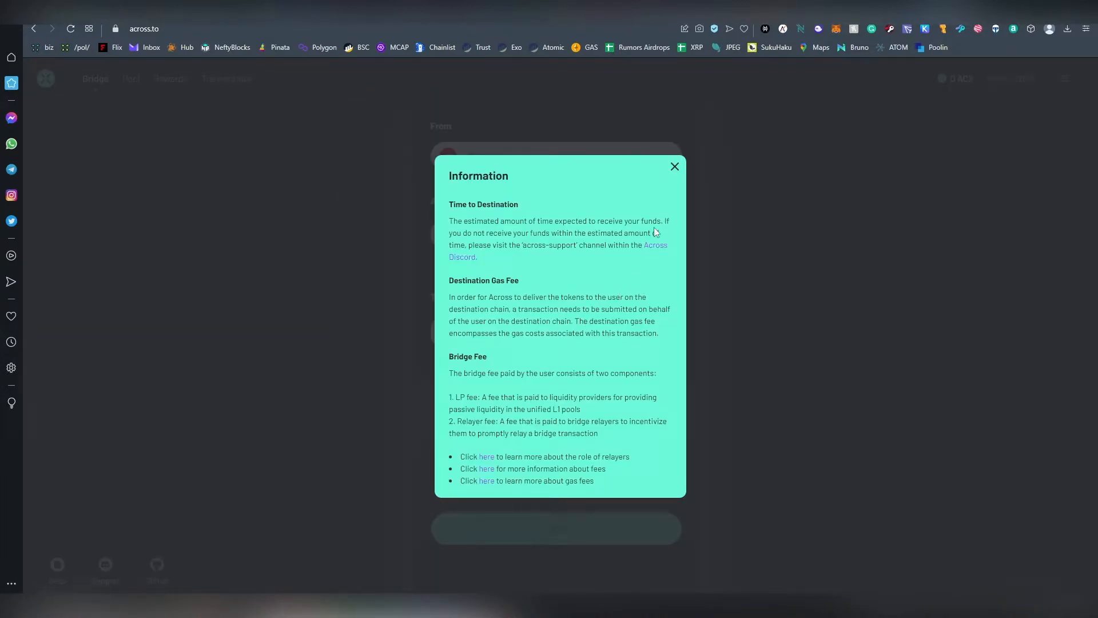
left_click(675, 167)
Step: Send the 0.0638 ETH transfer, review the total cost in MetaMask and confirm the deposit transaction
left_click(611, 538)
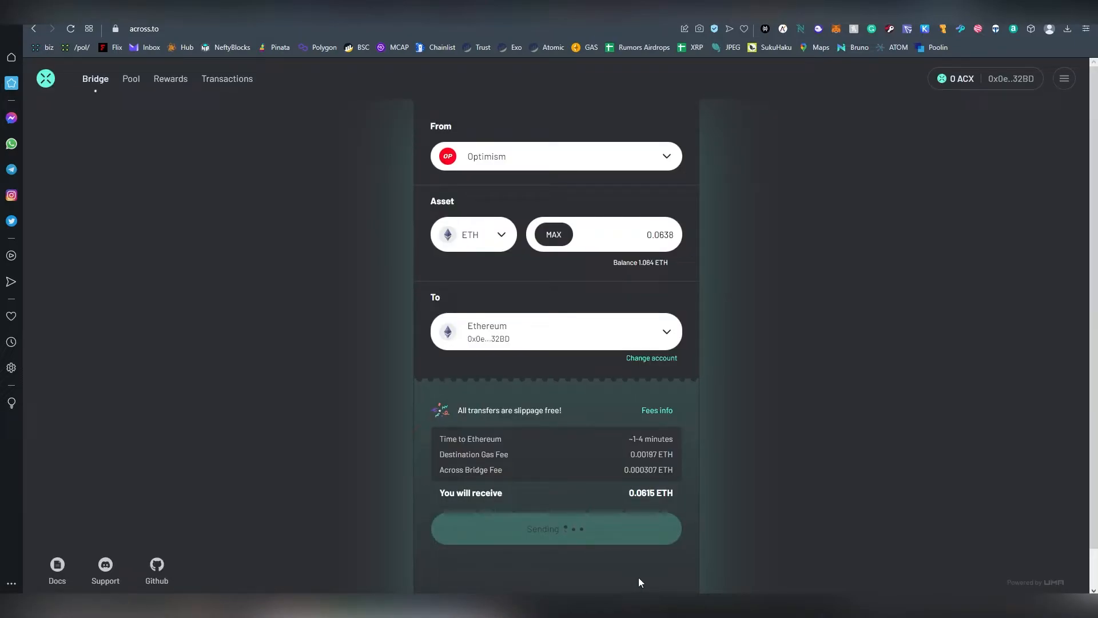
left_click_drag(848, 8, 751, 107)
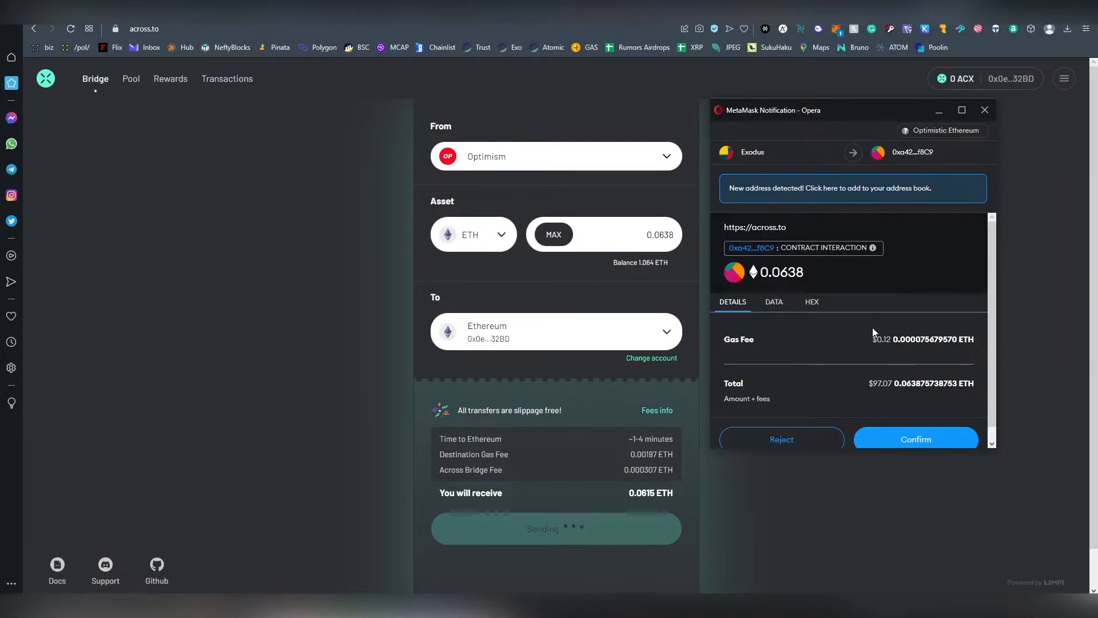
double_click(896, 383)
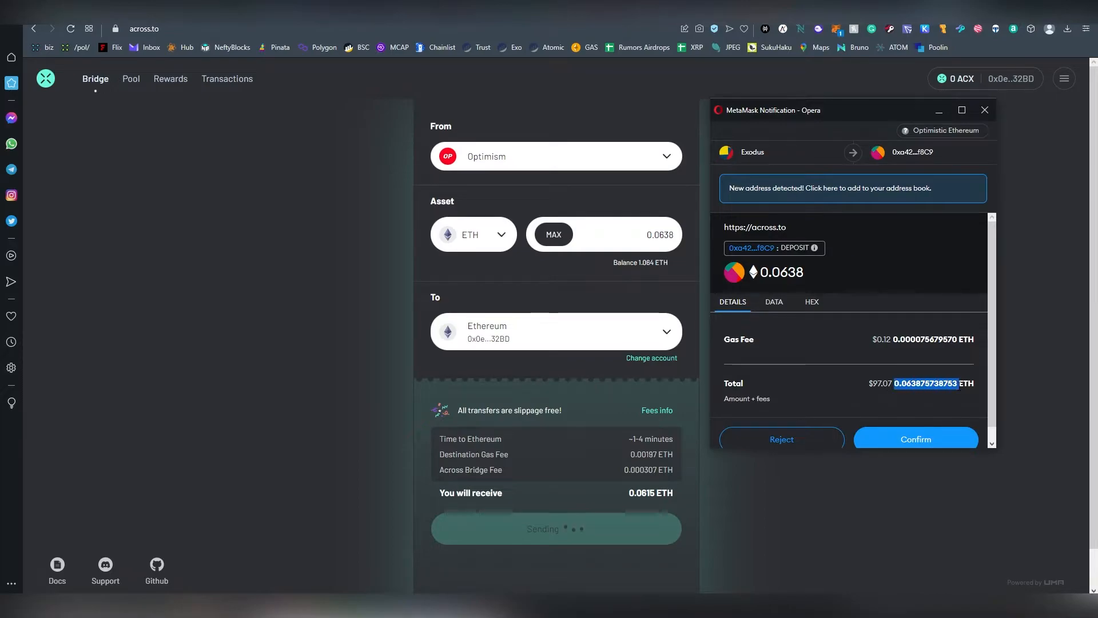
left_click(921, 389)
scroll(885, 349, "down", 1)
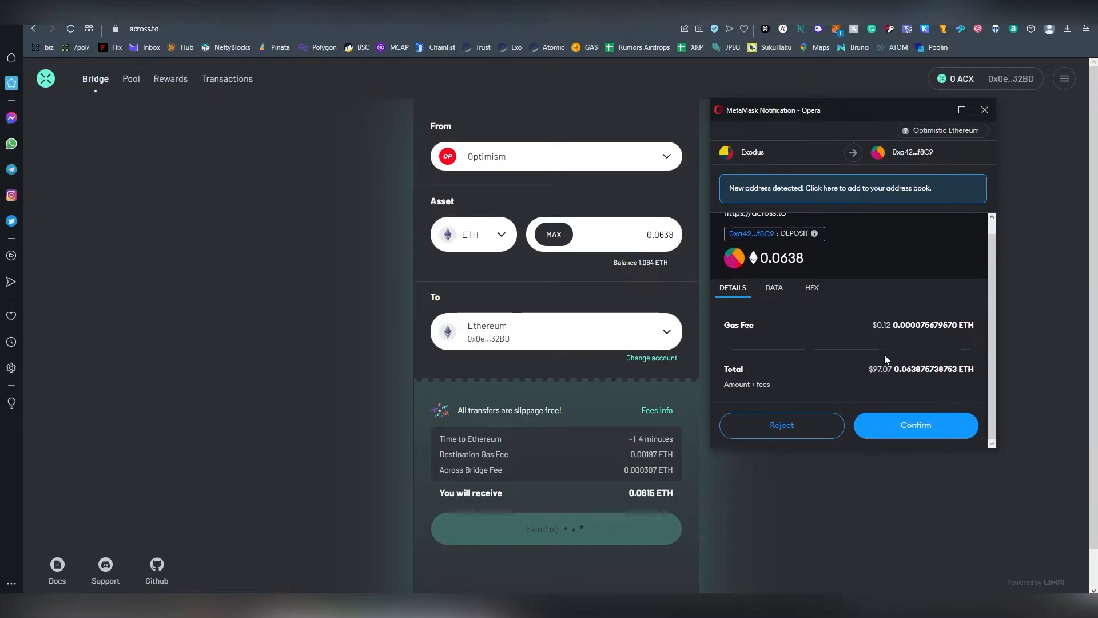
left_click(922, 424)
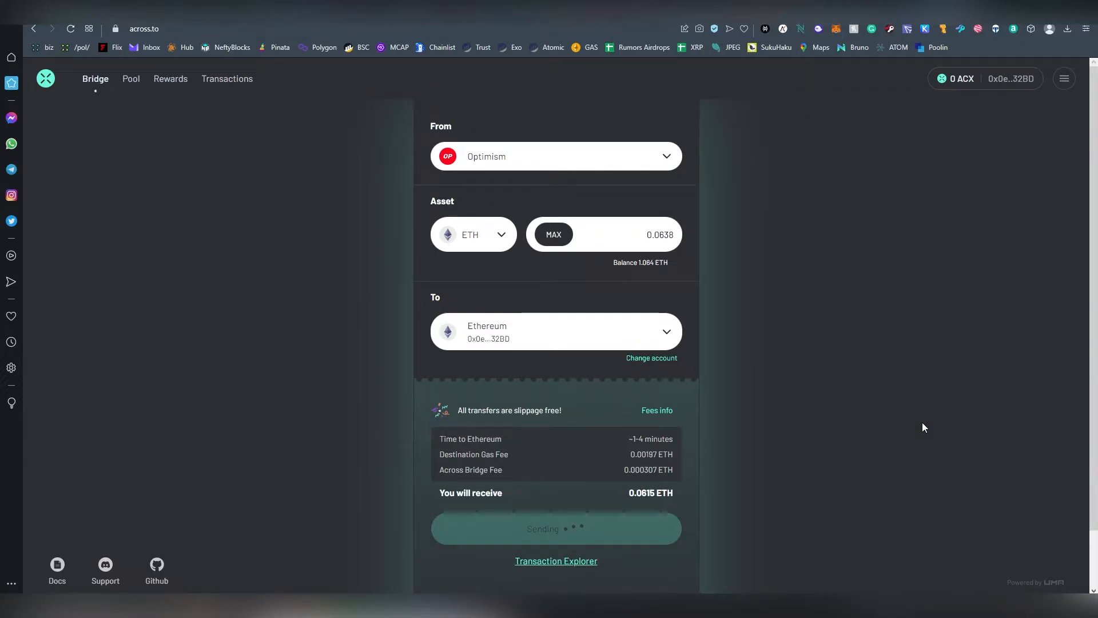
Step: View the deposit's transaction details in the Optimism block explorer, and return to the bridge page
right_click(587, 563)
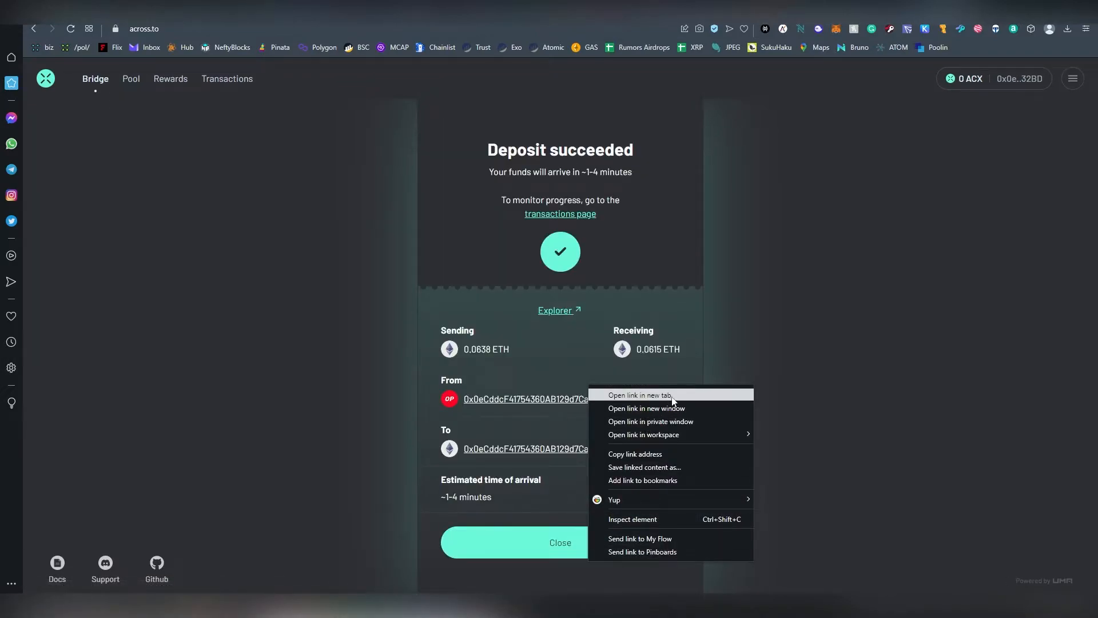
left_click(718, 337)
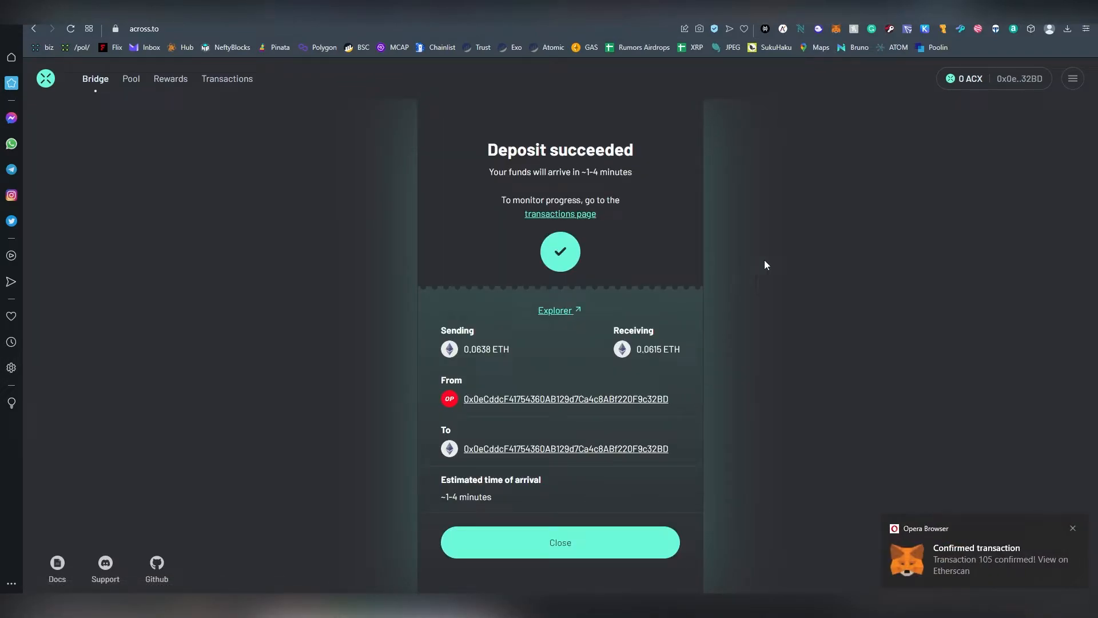
left_click(961, 13)
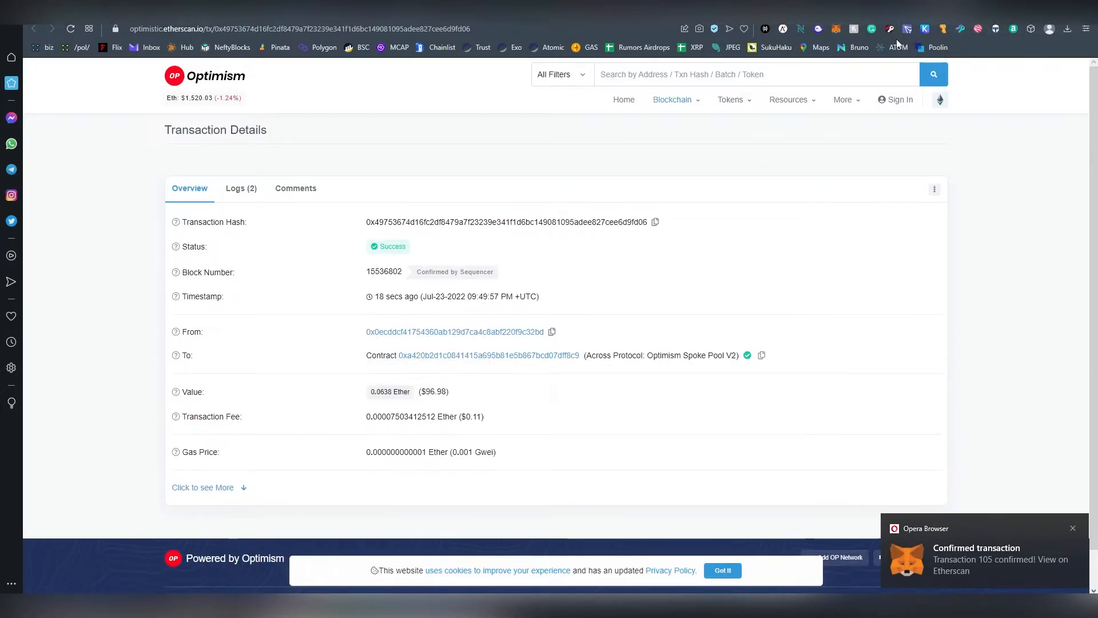
left_click(862, 13)
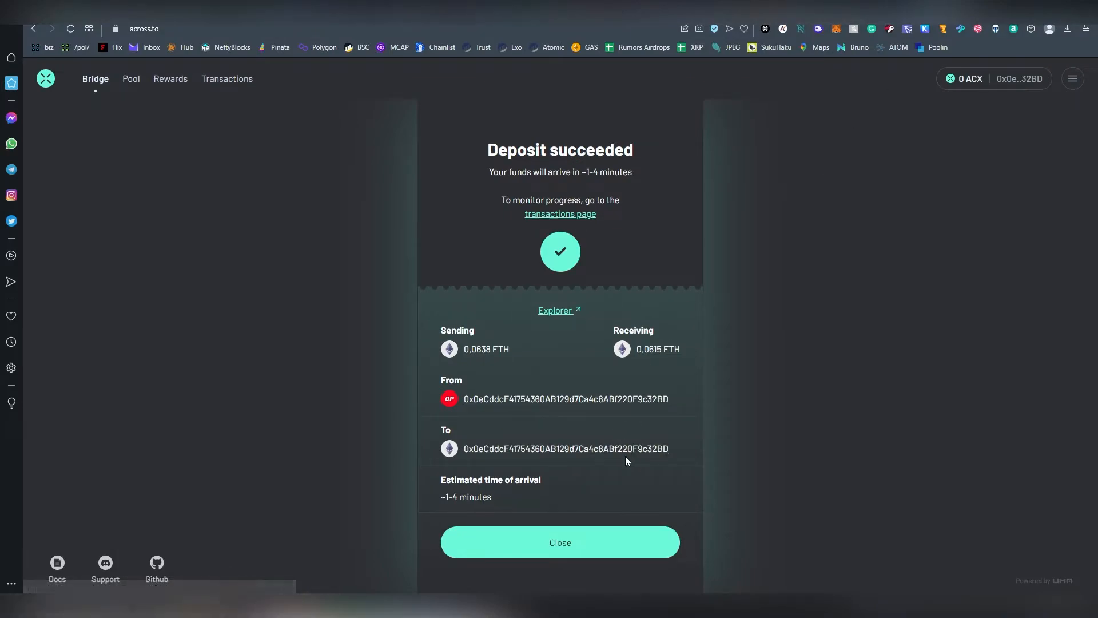
Step: Open the transactions page in a new tab, connect the MetaMask wallet and review the ongoing and past transfers
right_click(570, 216)
left_click(639, 283)
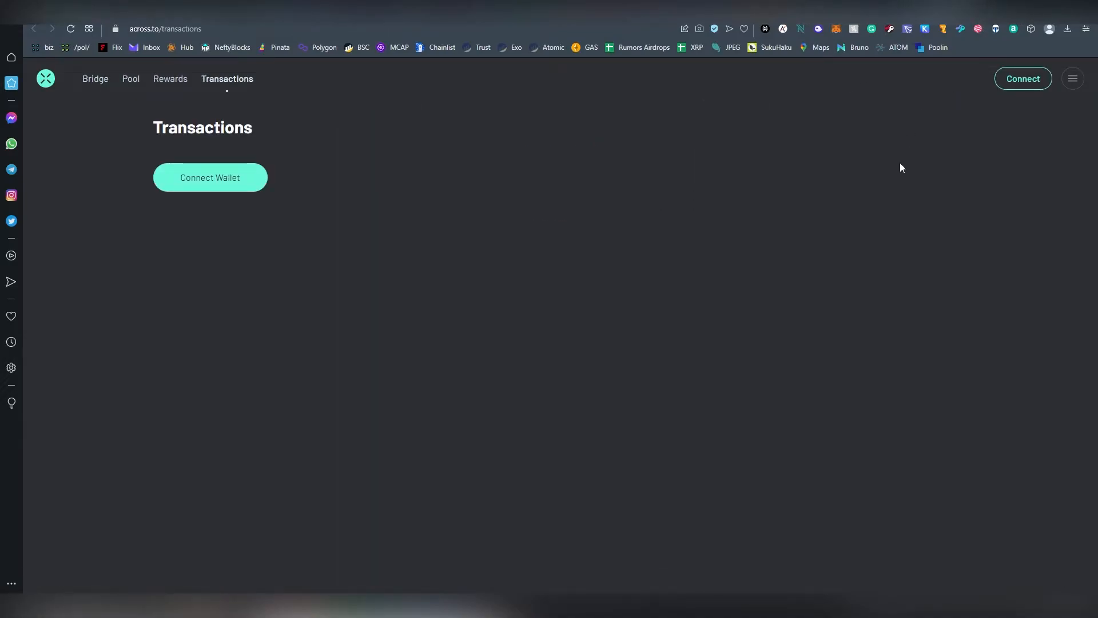
left_click(247, 180)
left_click(607, 305)
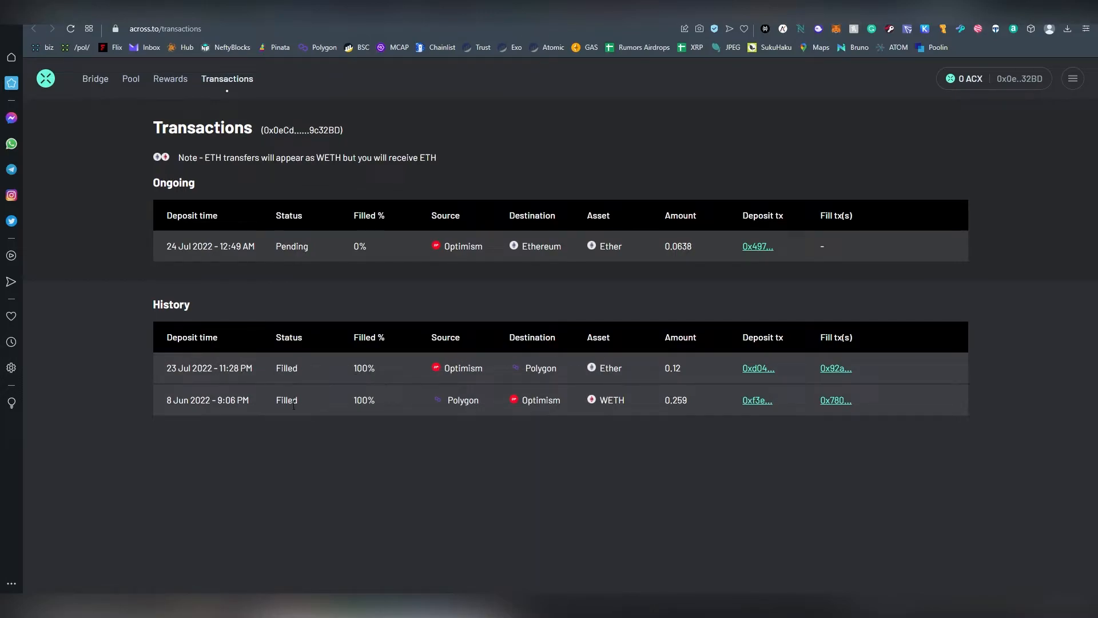
left_click_drag(147, 410, 221, 403)
left_click(322, 397)
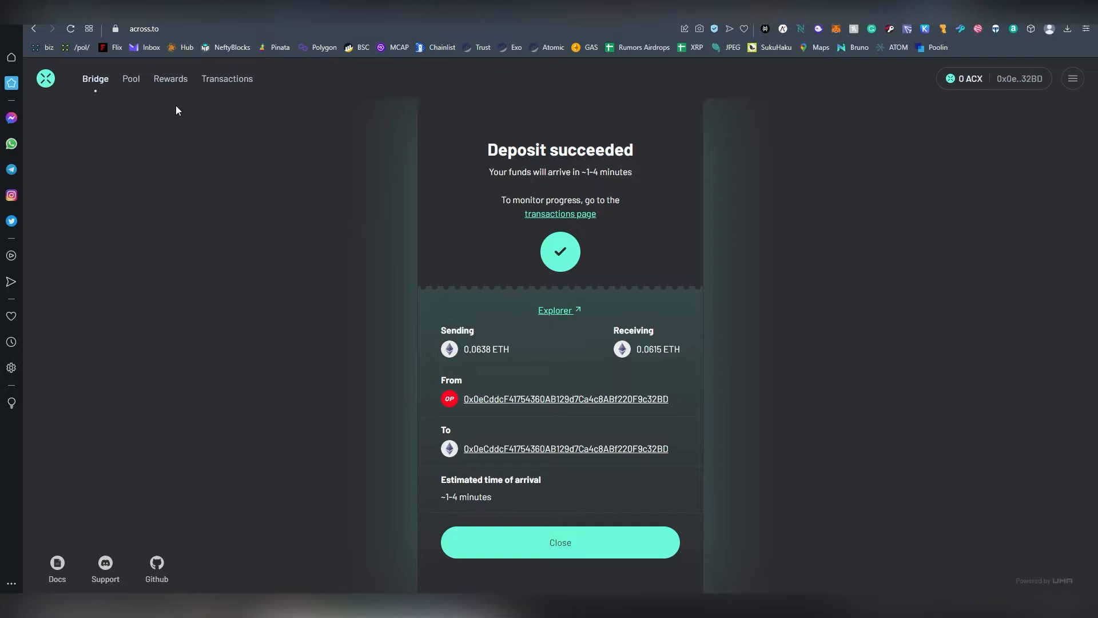
Step: Open the liquidity pool page and switch the MetaMask wallet to the Ethereum network
left_click(133, 80)
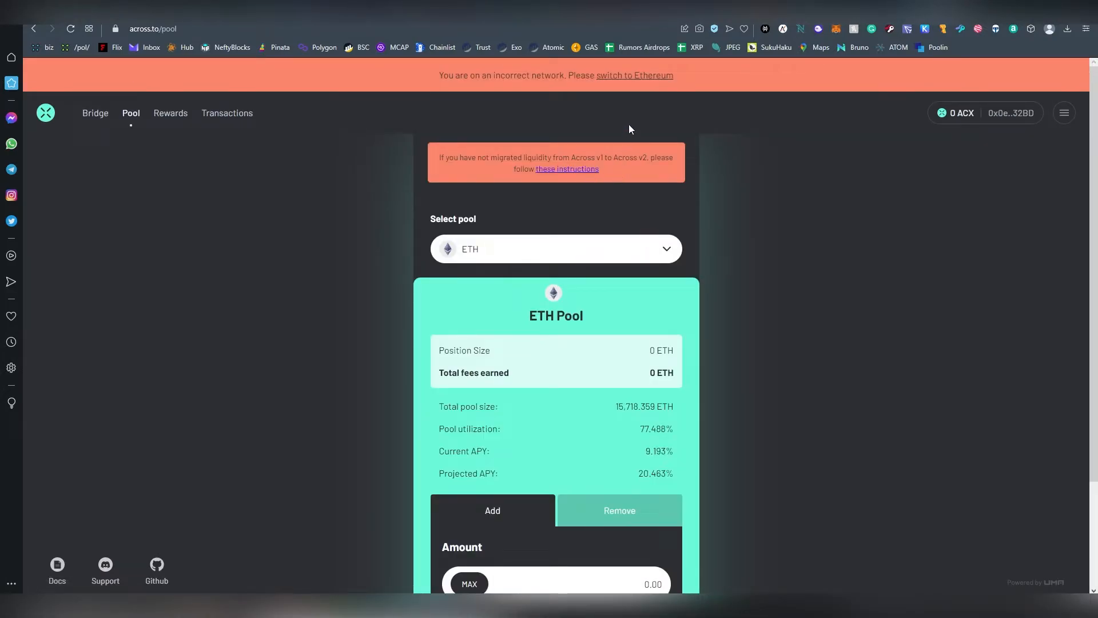
scroll(644, 258, "down", 1)
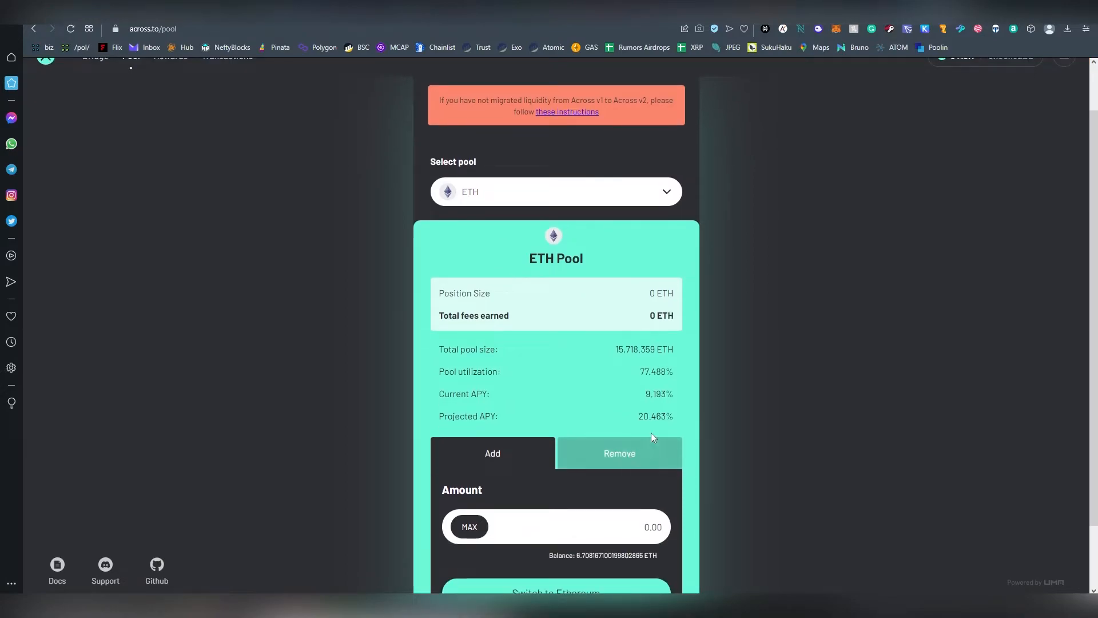
left_click(689, 396)
scroll(697, 389, "up", 1)
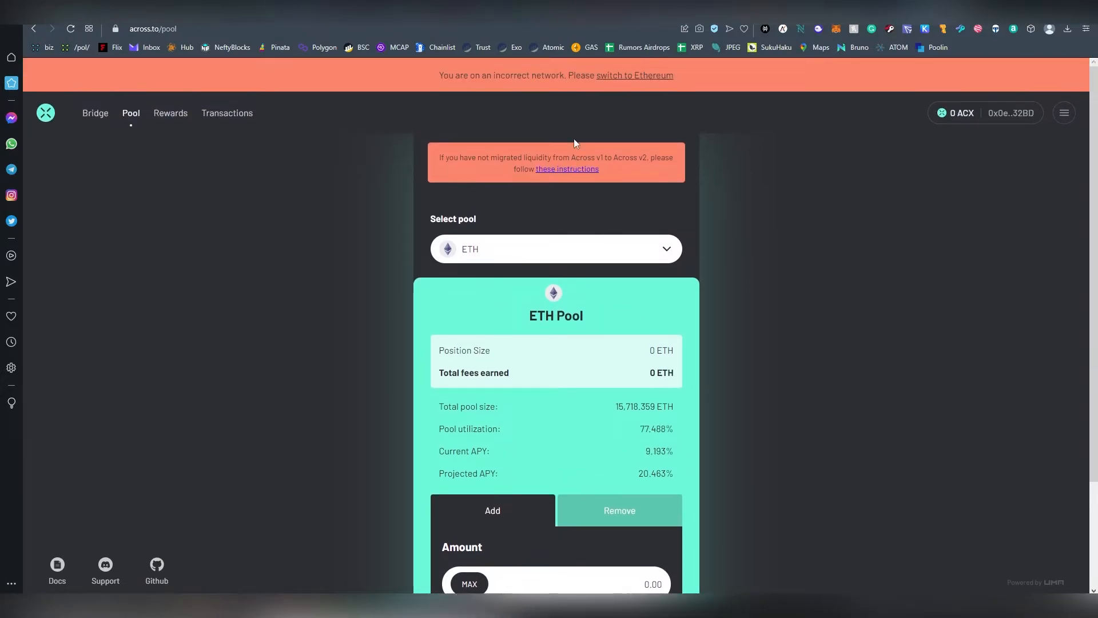
left_click(629, 76)
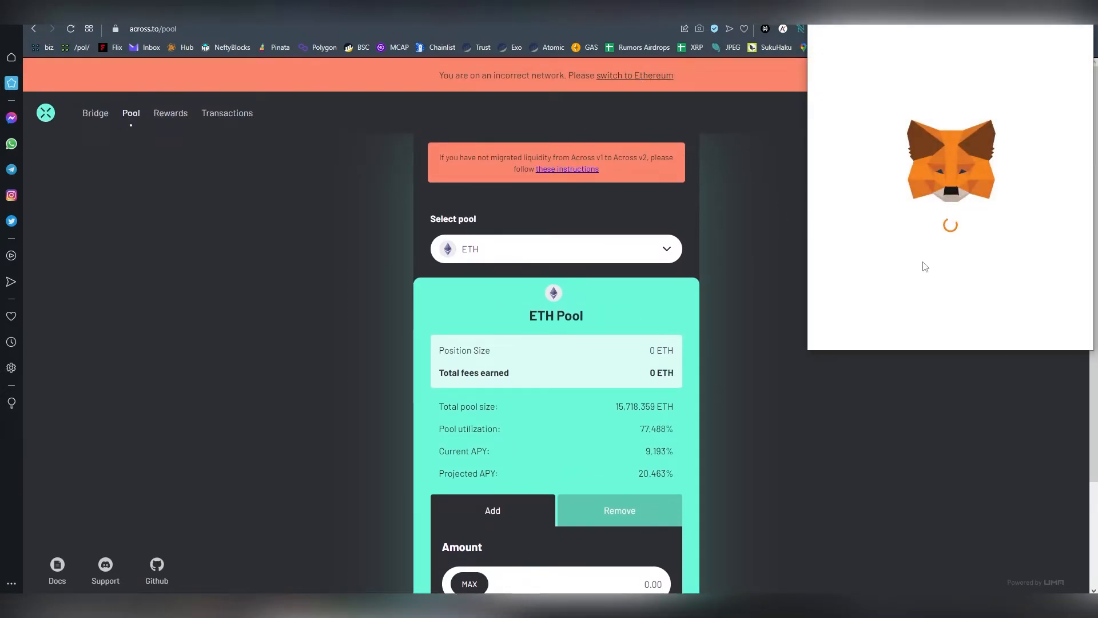
left_click(998, 326)
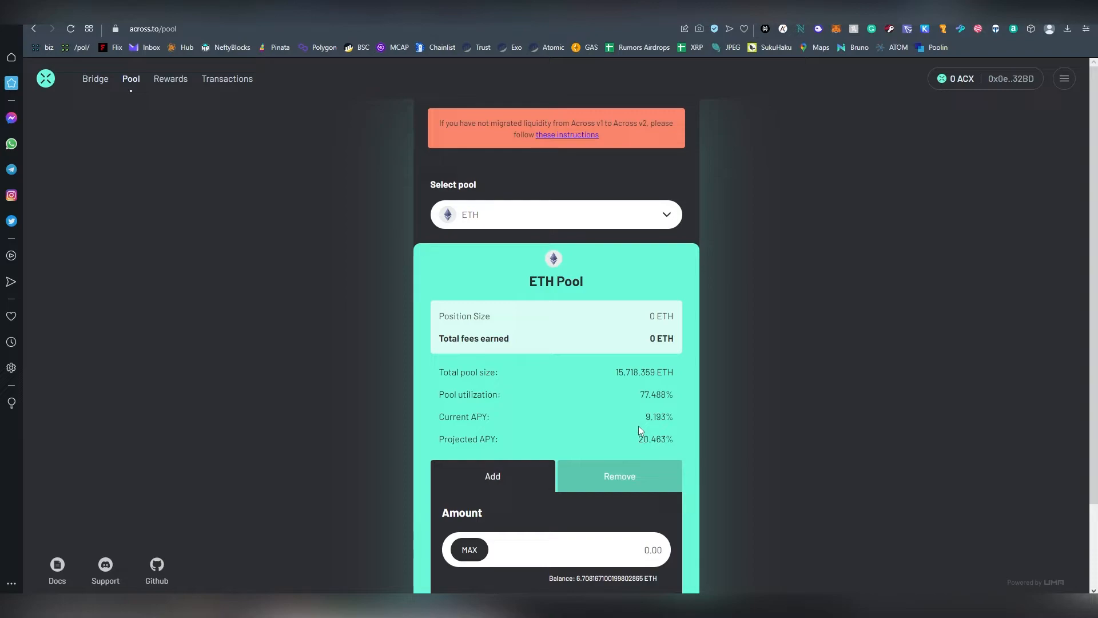
Step: Review the ETH pool's projected APY and the form for adding liquidity
left_click_drag(639, 428, 687, 430)
scroll(602, 304, "down", 2)
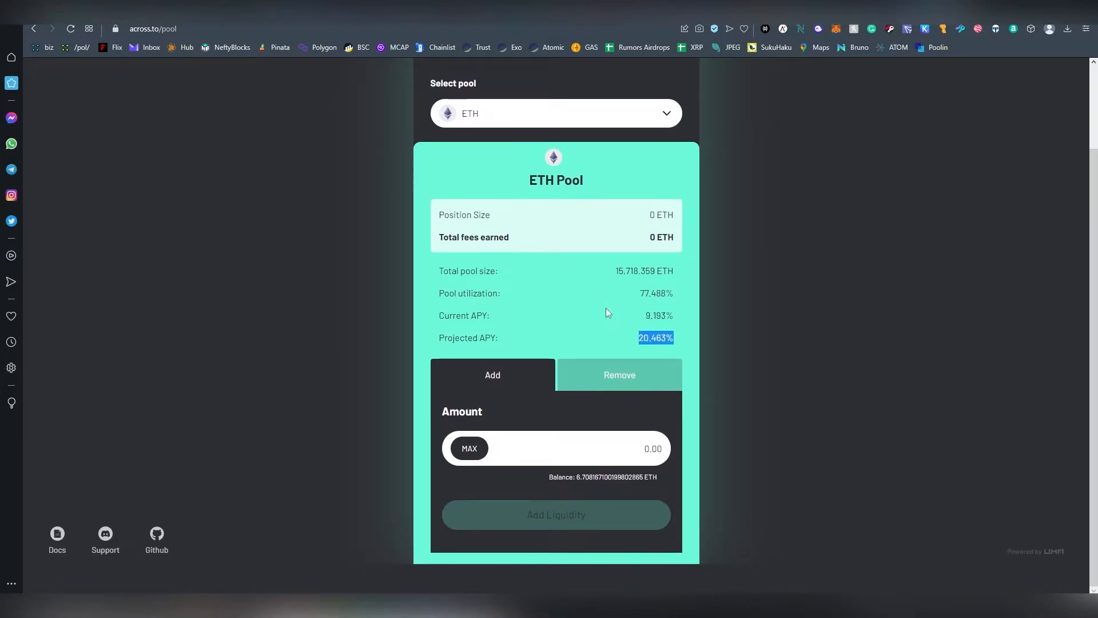
left_click(596, 445)
left_click(730, 427)
left_click(643, 445)
left_click(737, 441)
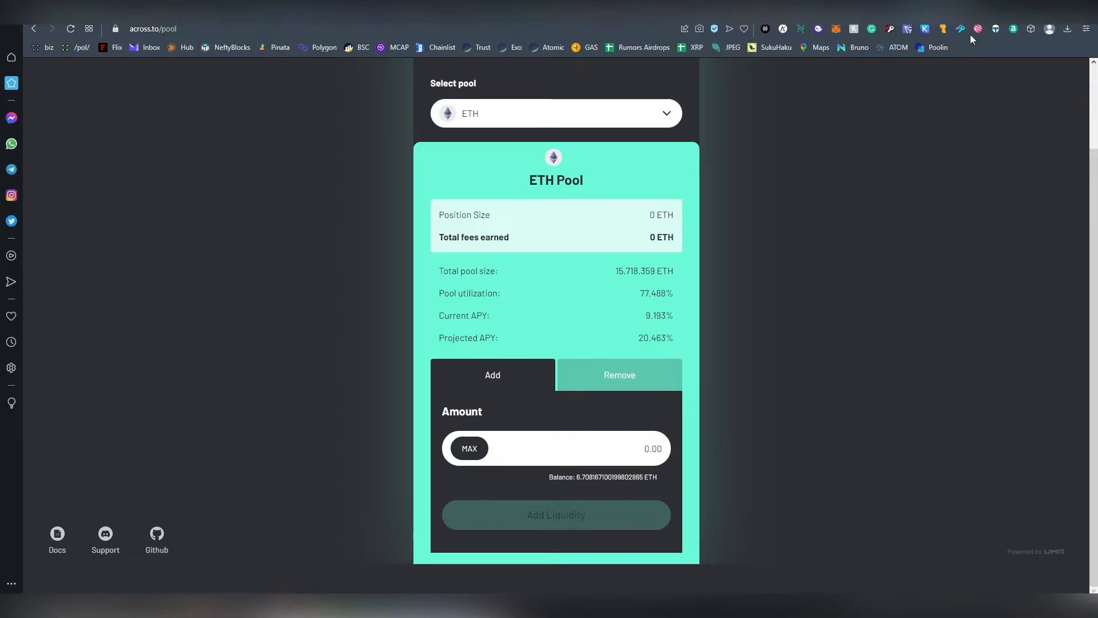
Step: Check the current Ethereum gas prices on GasInfo in a new tab, and return to the ETH pool's current APY
key("ctrl+t")
left_click(581, 48)
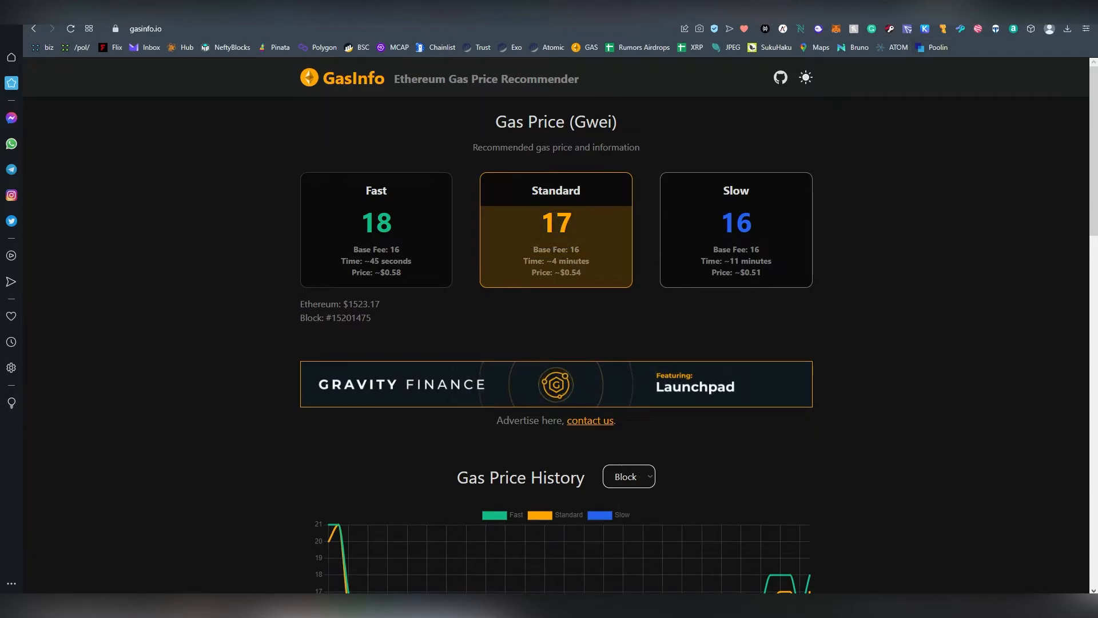
left_click(950, 12)
left_click_drag(646, 315, 675, 314)
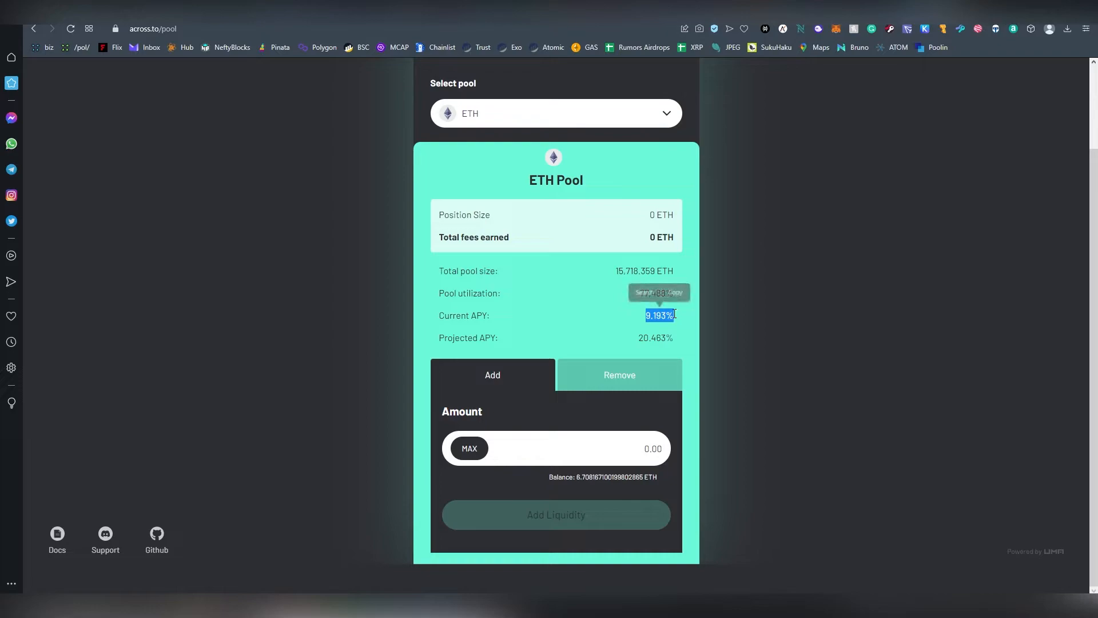
Step: Add 0.25 ETH of liquidity to the ETH pool, review the estimated gas fee in MetaMask and confirm the transaction
left_click(608, 444)
type("0.25")
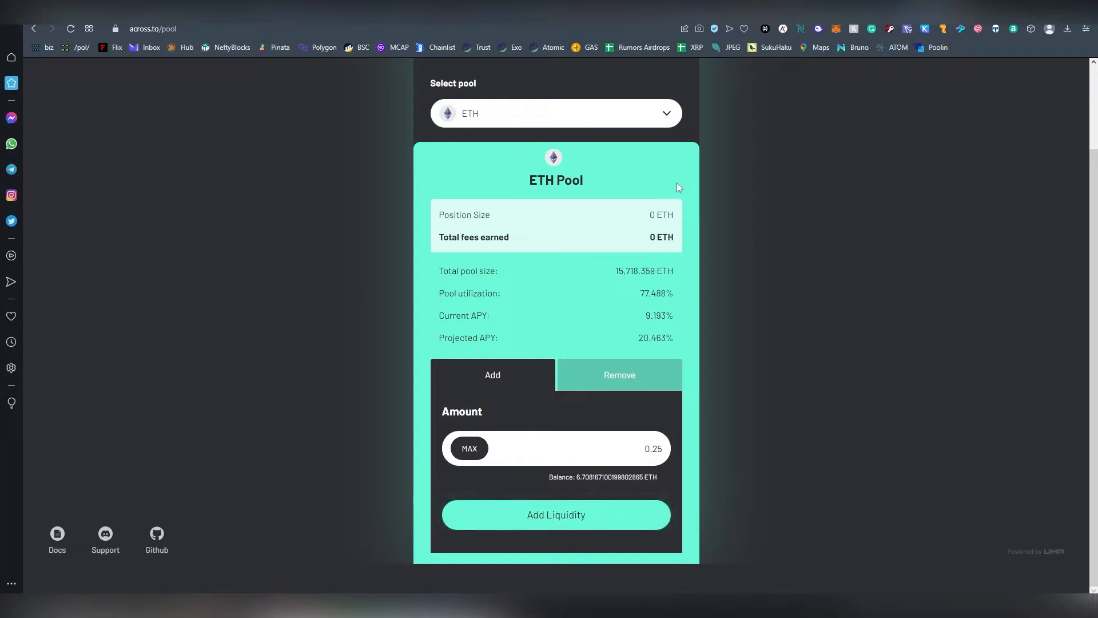
left_click_drag(645, 317, 667, 315)
left_click(666, 403)
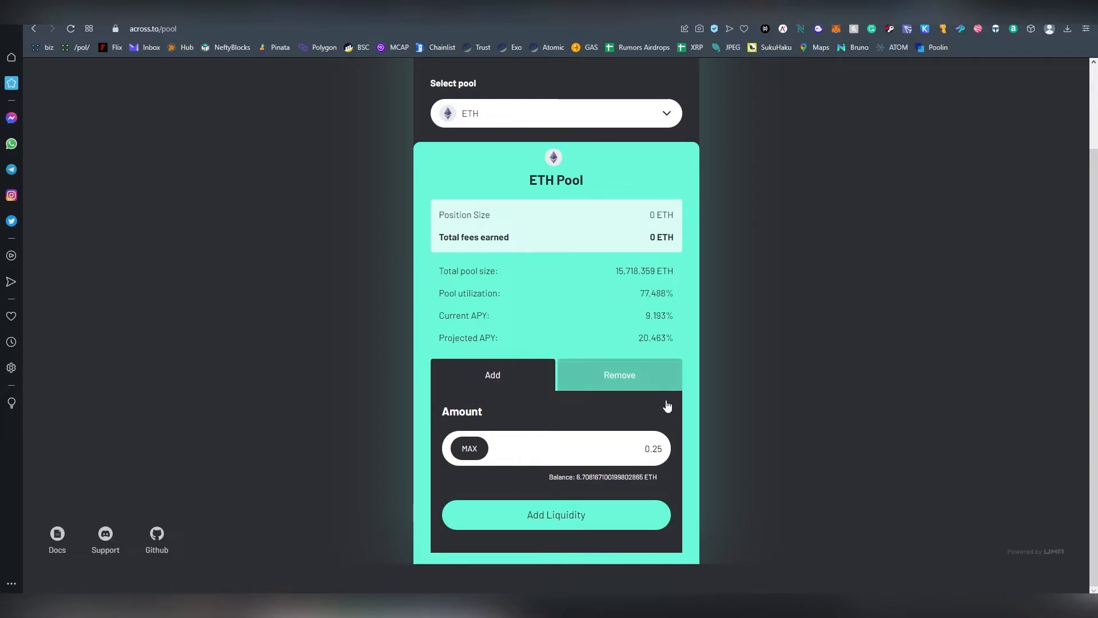
left_click(621, 527)
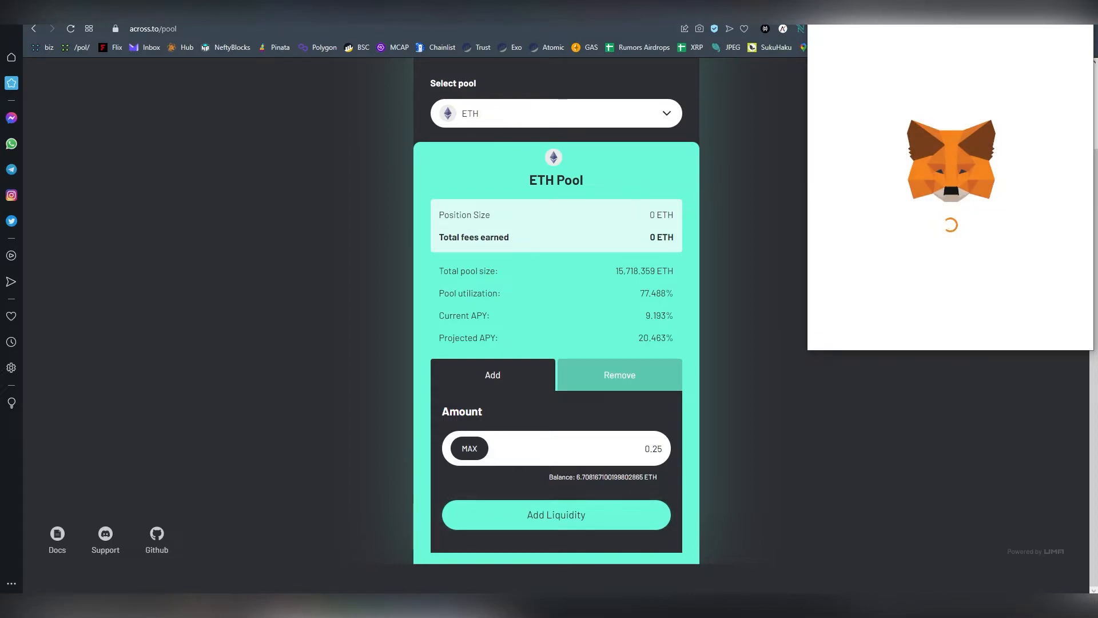
left_click_drag(925, 9, 859, 91)
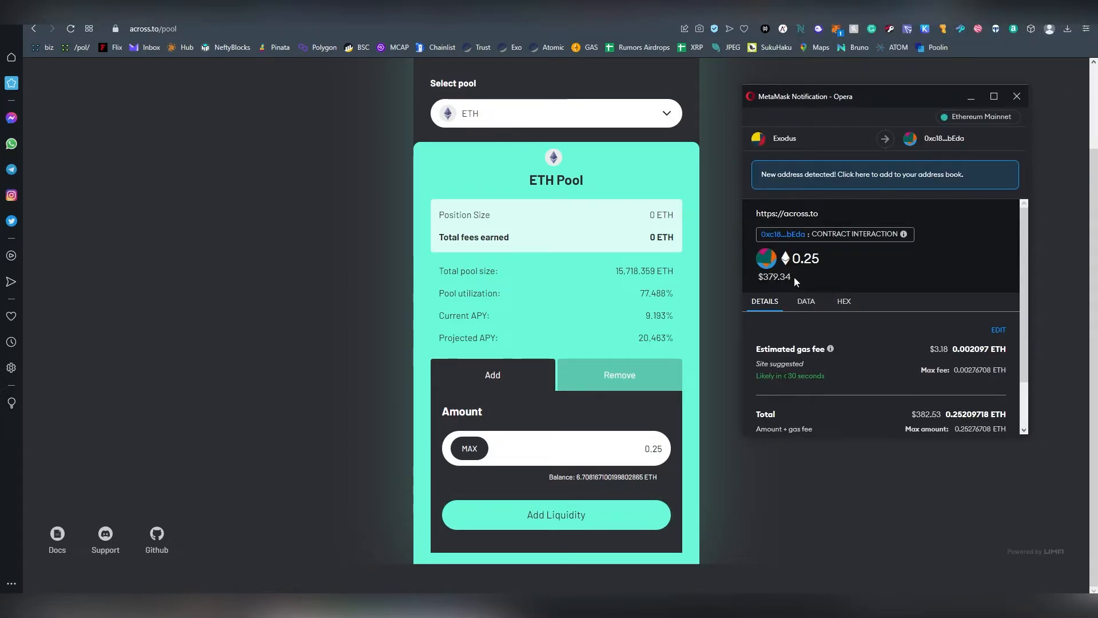
scroll(910, 309, "down", 1)
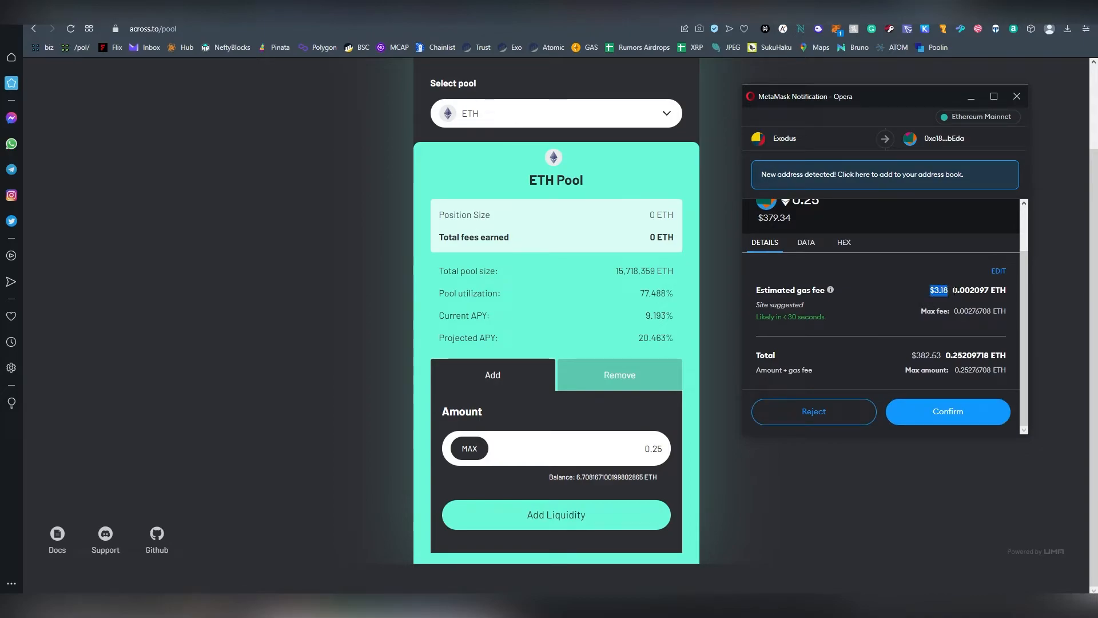
left_click(972, 421)
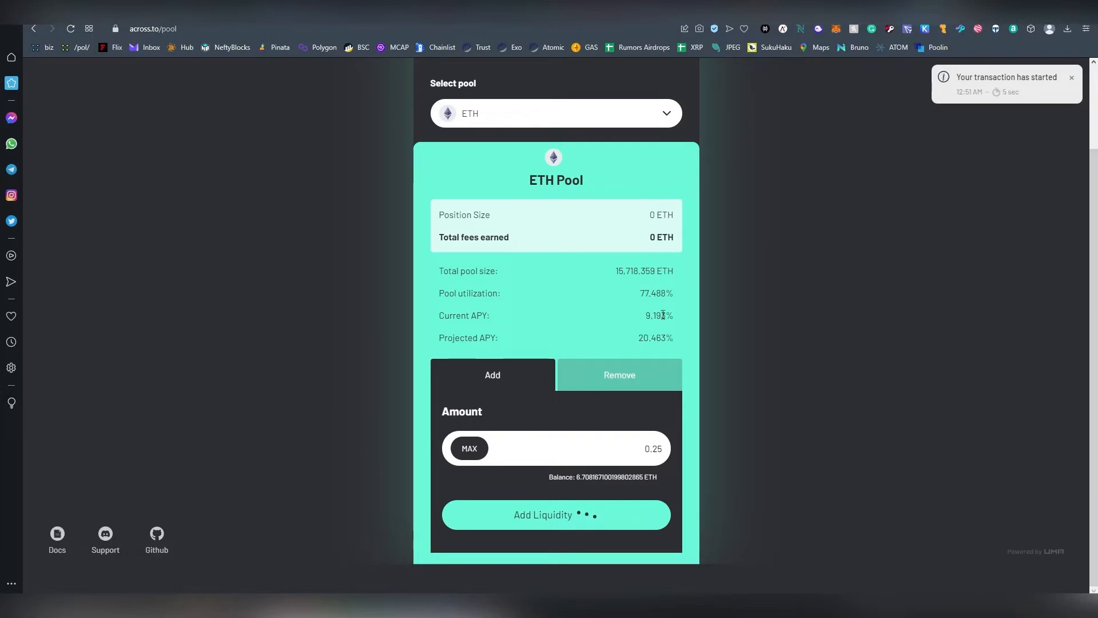
Step: Compare the ETH pool's current and projected APY and look over the pool page while the transaction is processed
double_click(652, 338)
left_click_drag(668, 322, 678, 324)
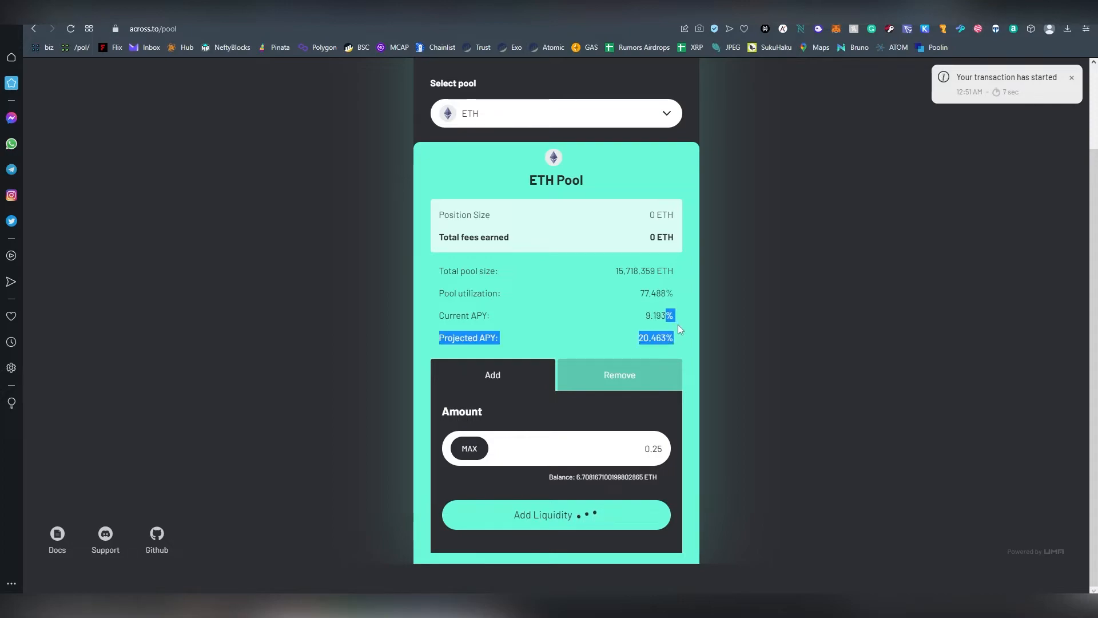
left_click(679, 324)
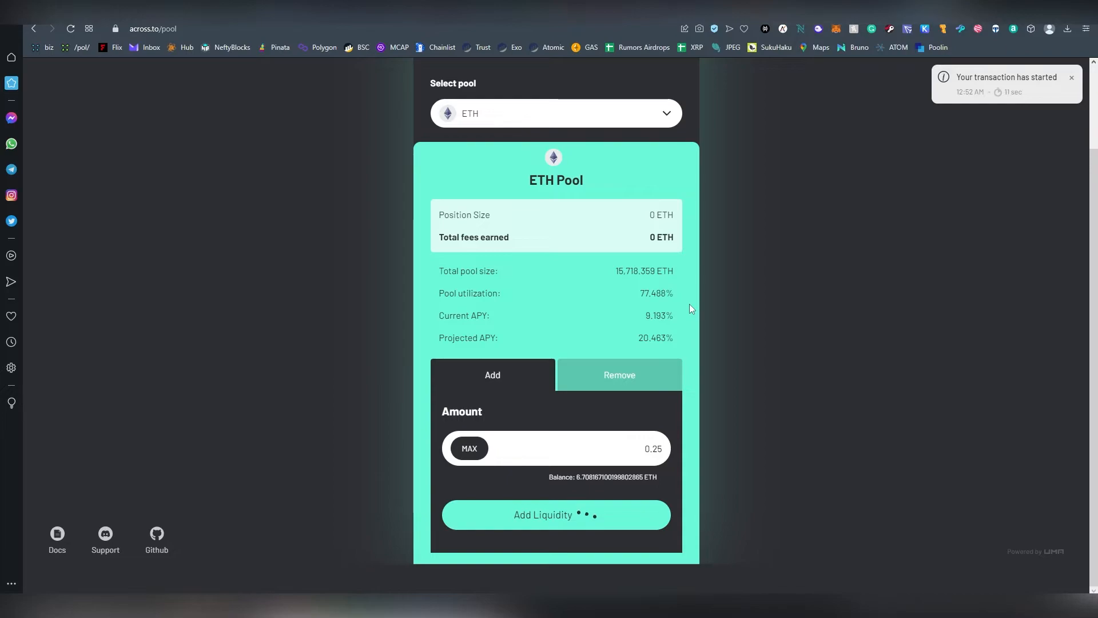
scroll(589, 332, "up", 2)
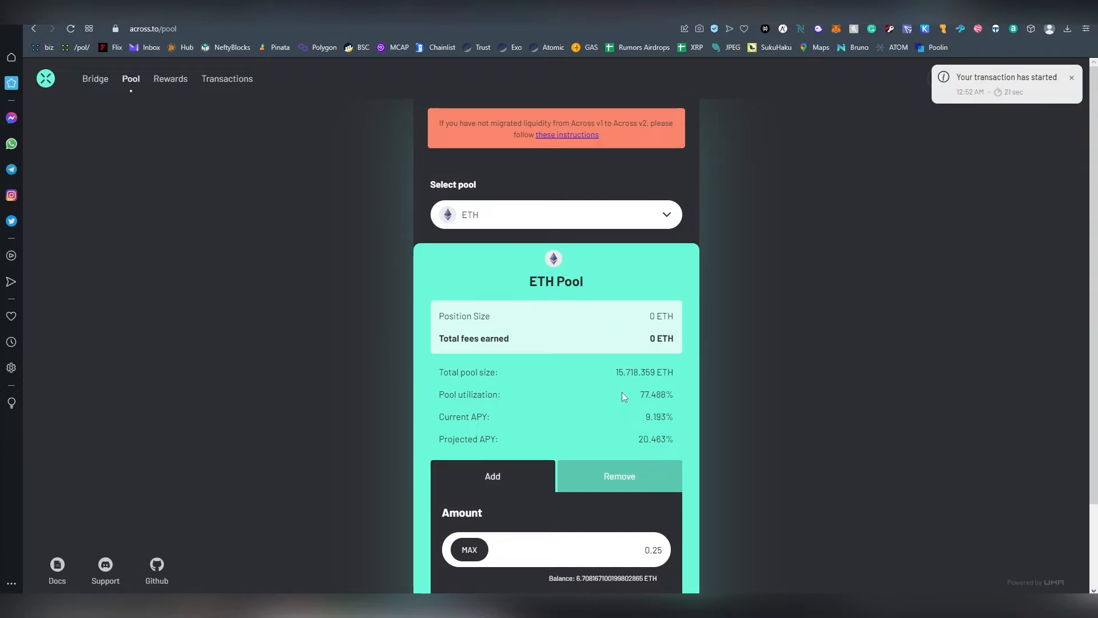
scroll(623, 315, "down", 1)
scroll(620, 314, "up", 1)
scroll(639, 247, "down", 2)
scroll(596, 297, "up", 2)
Step: Open the rewards page and review the referral tier details, the limited-time reward increase and the rewards from transfers
left_click(173, 81)
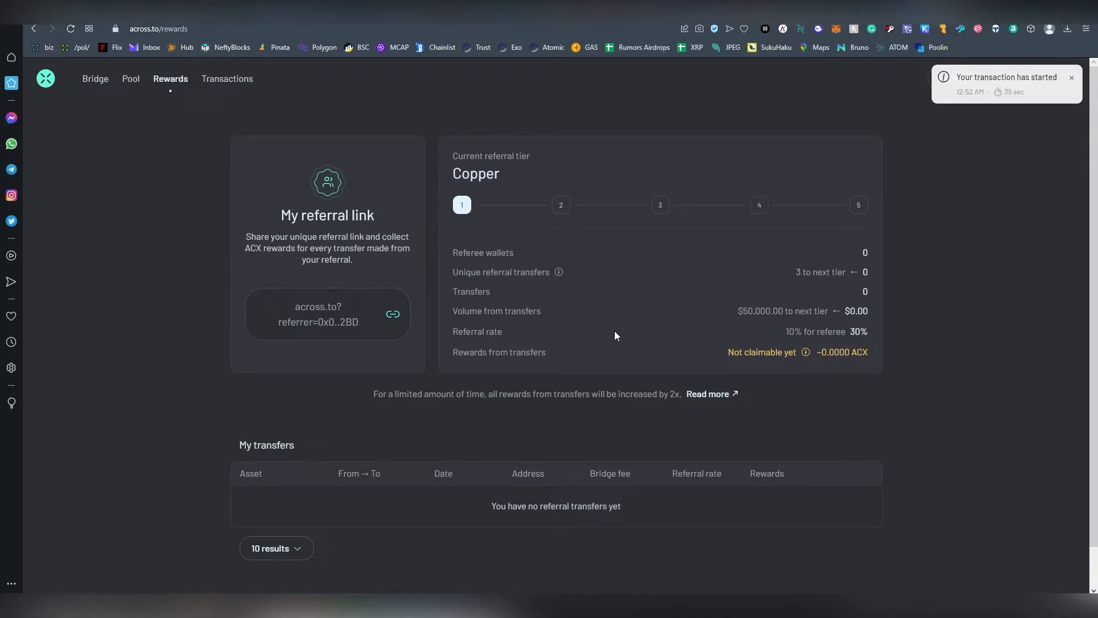
left_click_drag(388, 393, 656, 393)
left_click(656, 392)
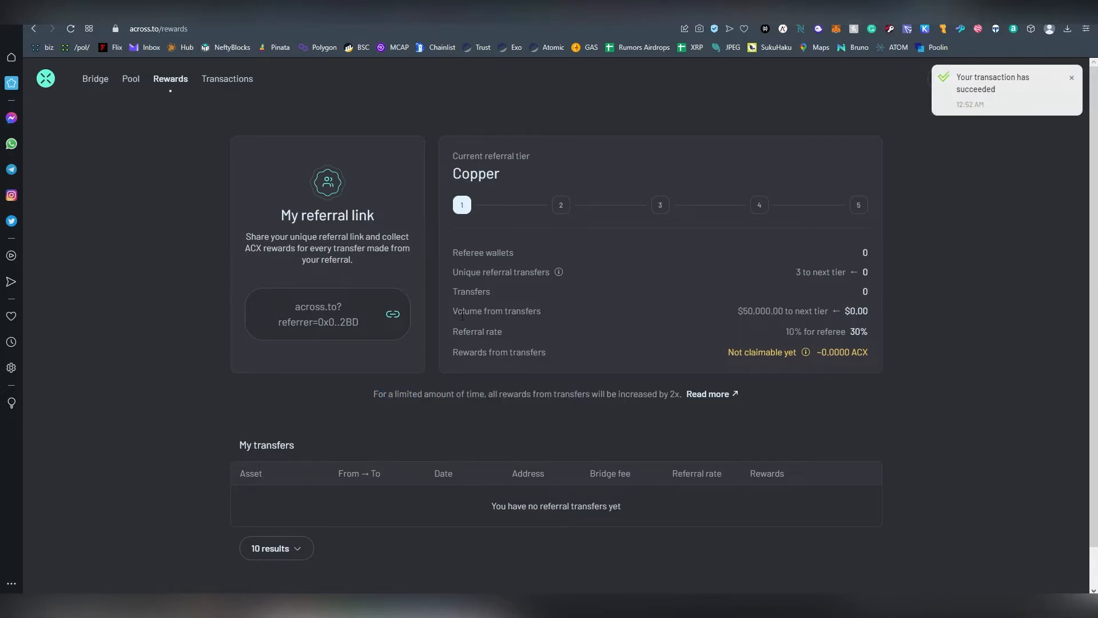
mouse_move(858, 353)
left_mouse_down()
mouse_move(868, 353)
mouse_move(840, 353)
left_mouse_up()
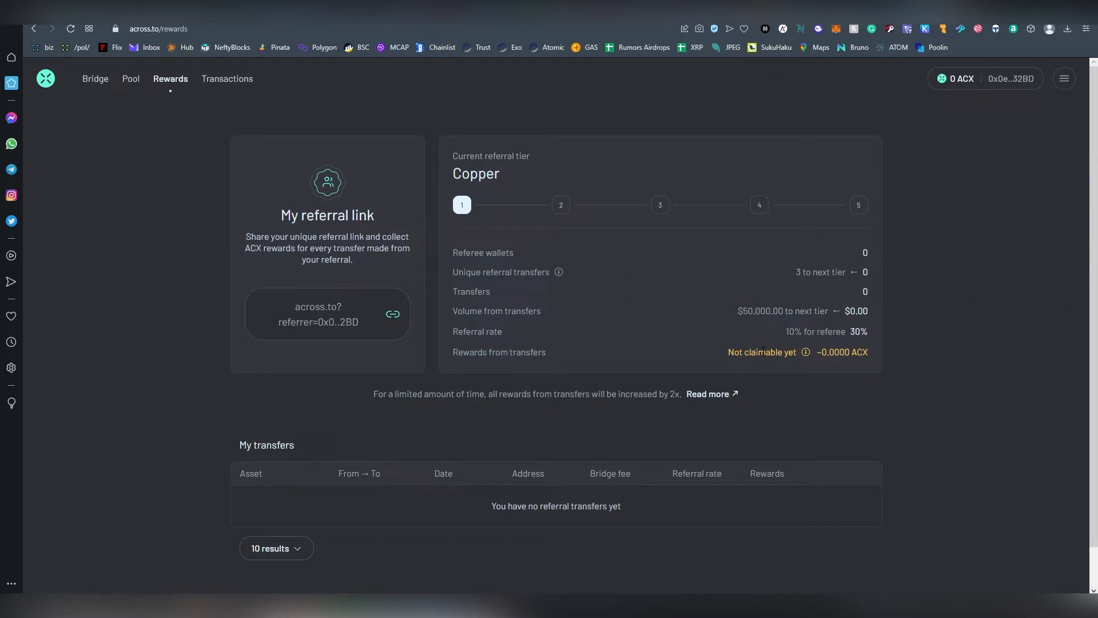
Step: Read the Medium article on the Across referral program through to its disclaimer, and return to the rewards page
left_click(724, 403)
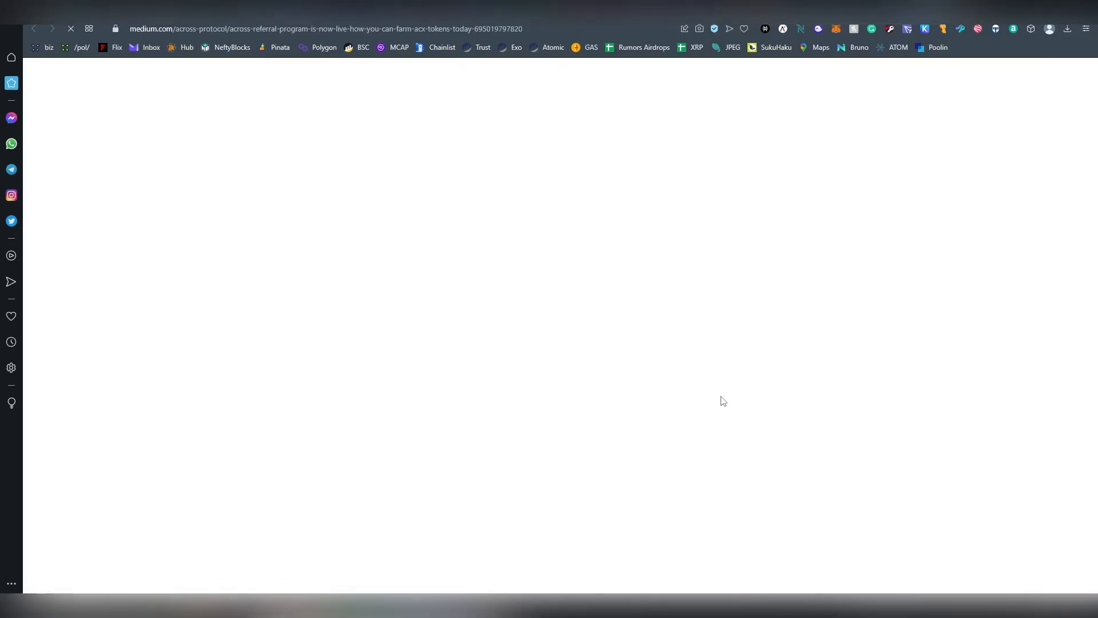
scroll(704, 208, "down", 15)
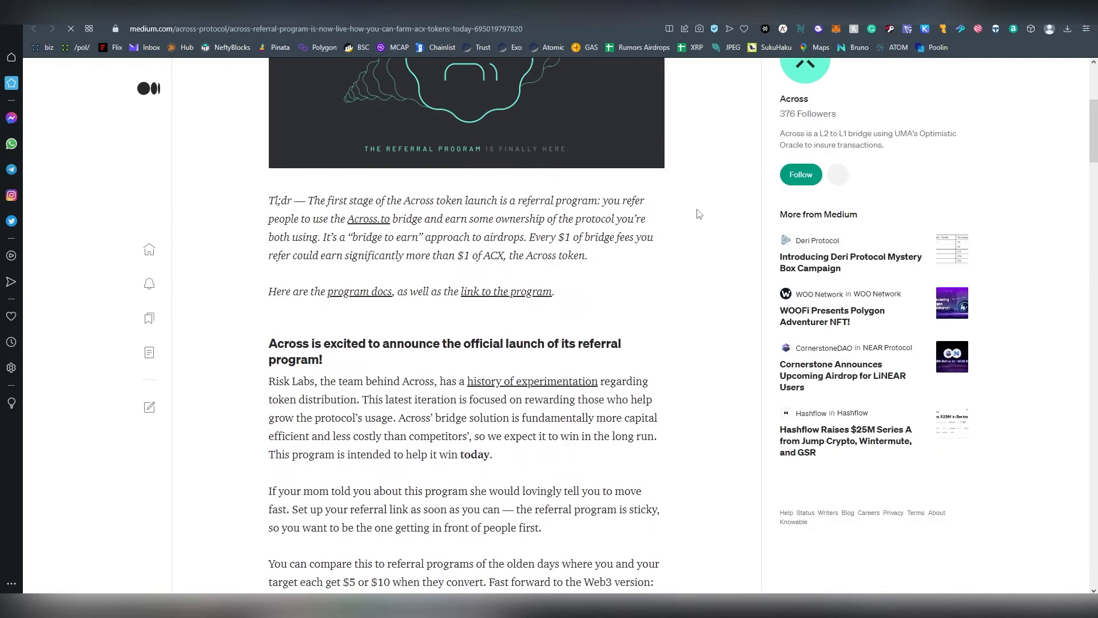
scroll(705, 208, "down", 18)
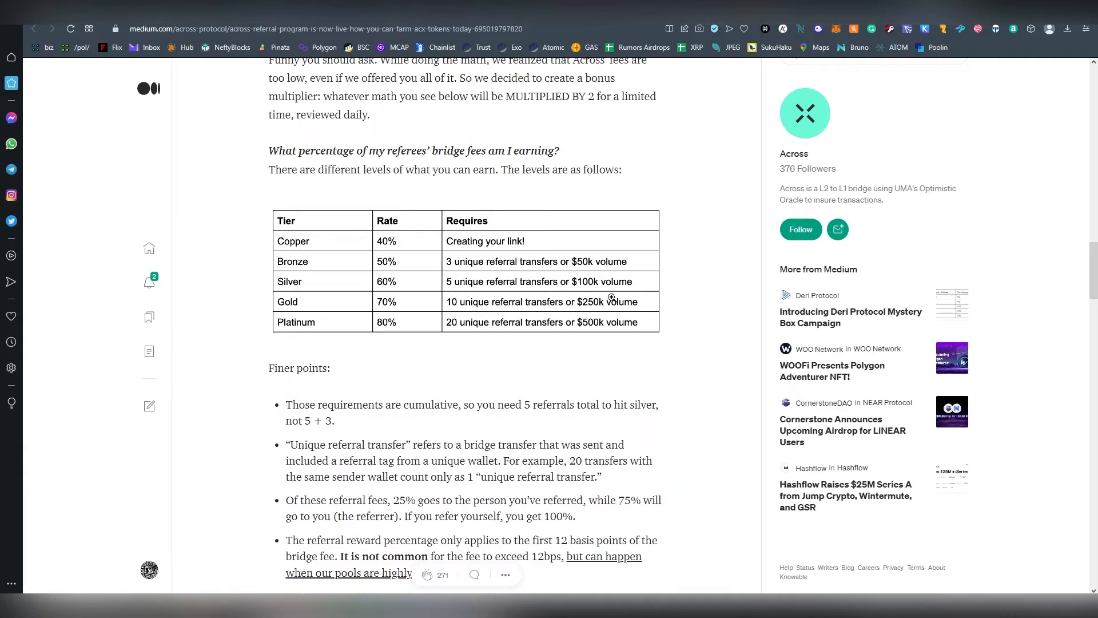
scroll(612, 294, "down", 2)
scroll(613, 294, "down", 8)
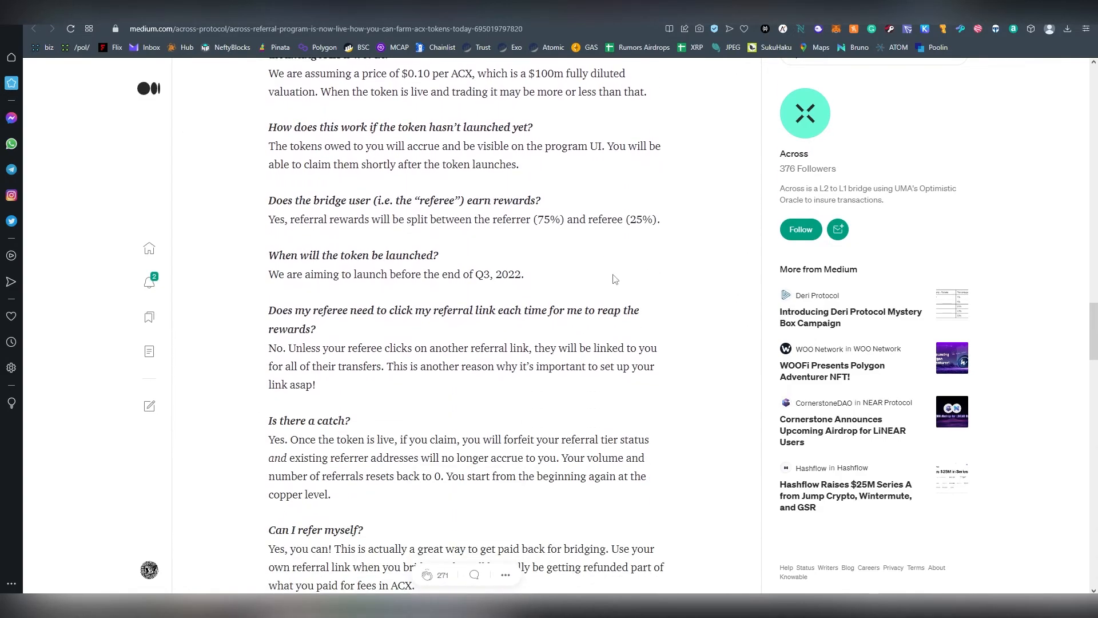
scroll(615, 277, "down", 13)
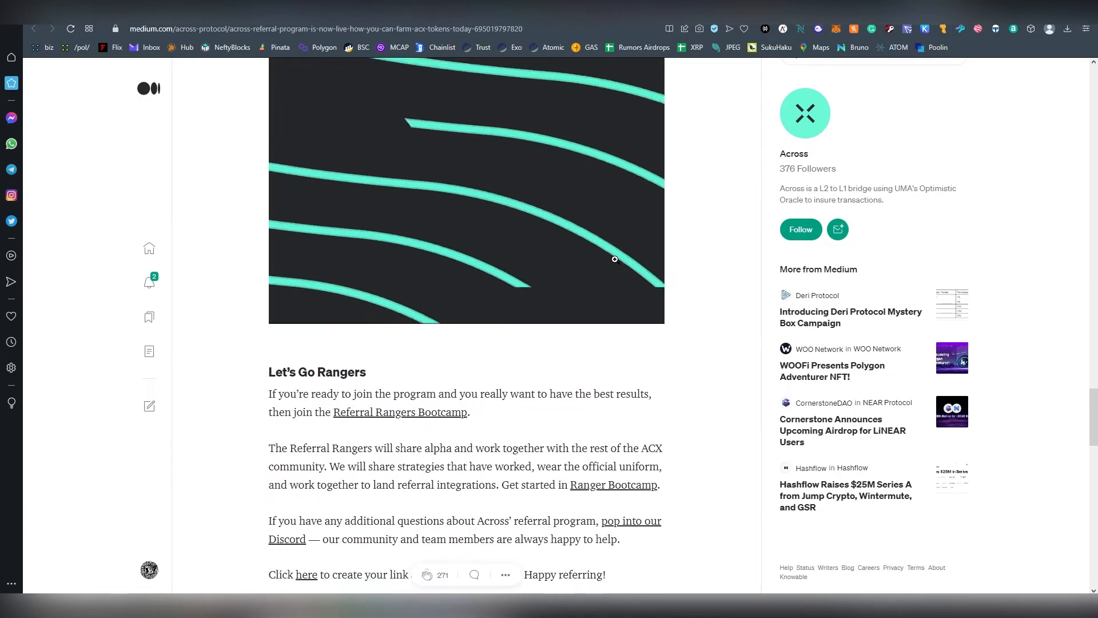
scroll(618, 263, "down", 4)
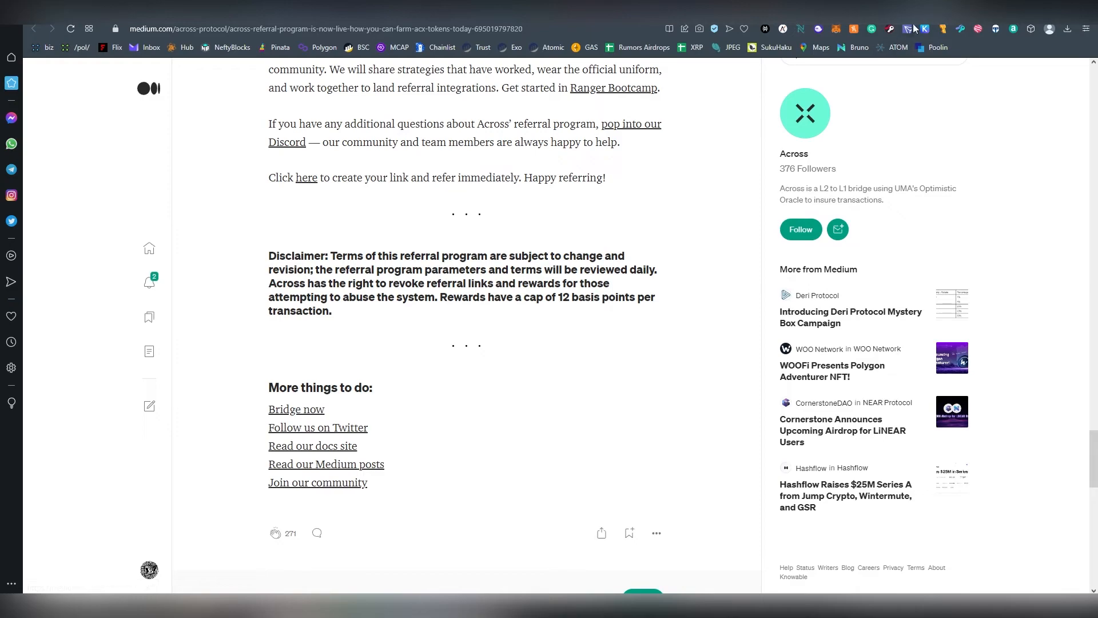
left_click(966, 12)
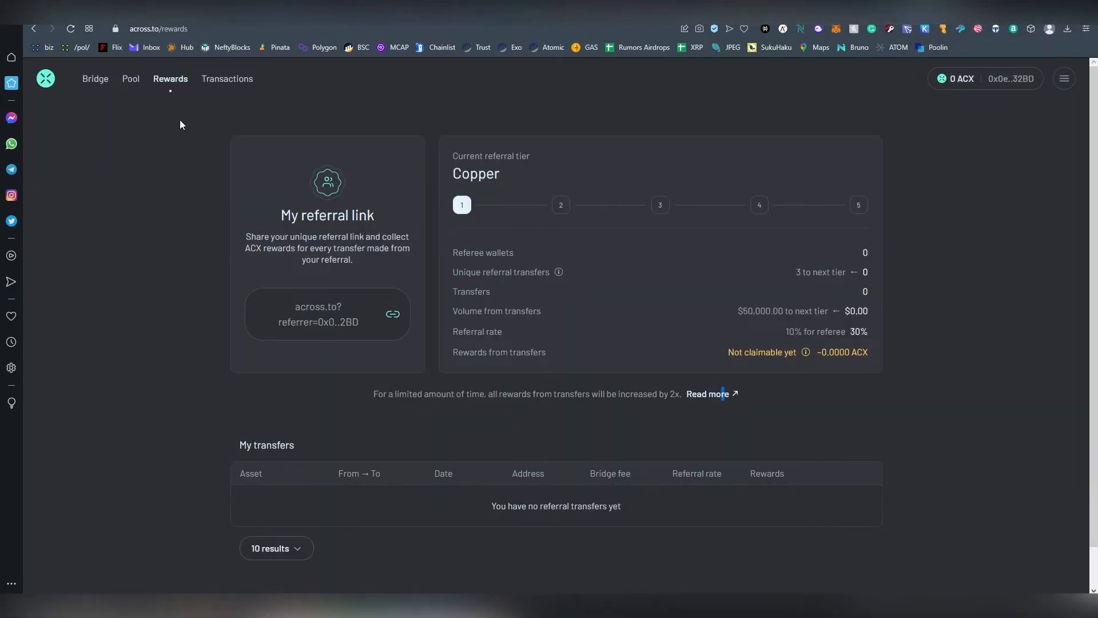
Step: From the transaction history, inspect the transaction fee of the 0.0638 ETH transfer's fill transaction on Etherscan, and return to the history
left_click(227, 79)
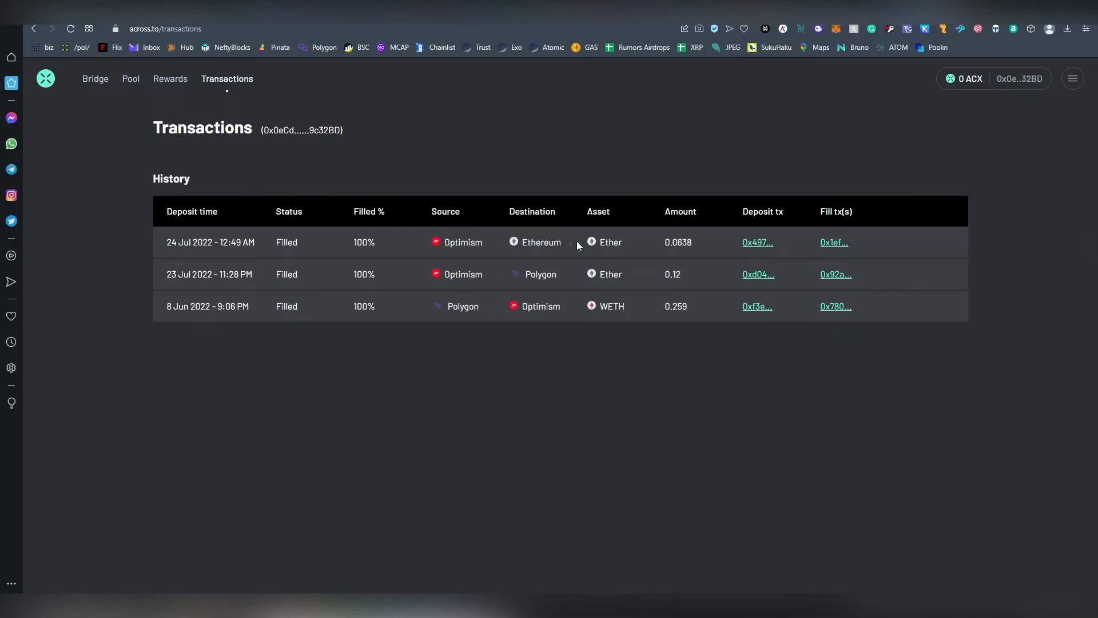
left_click(841, 242)
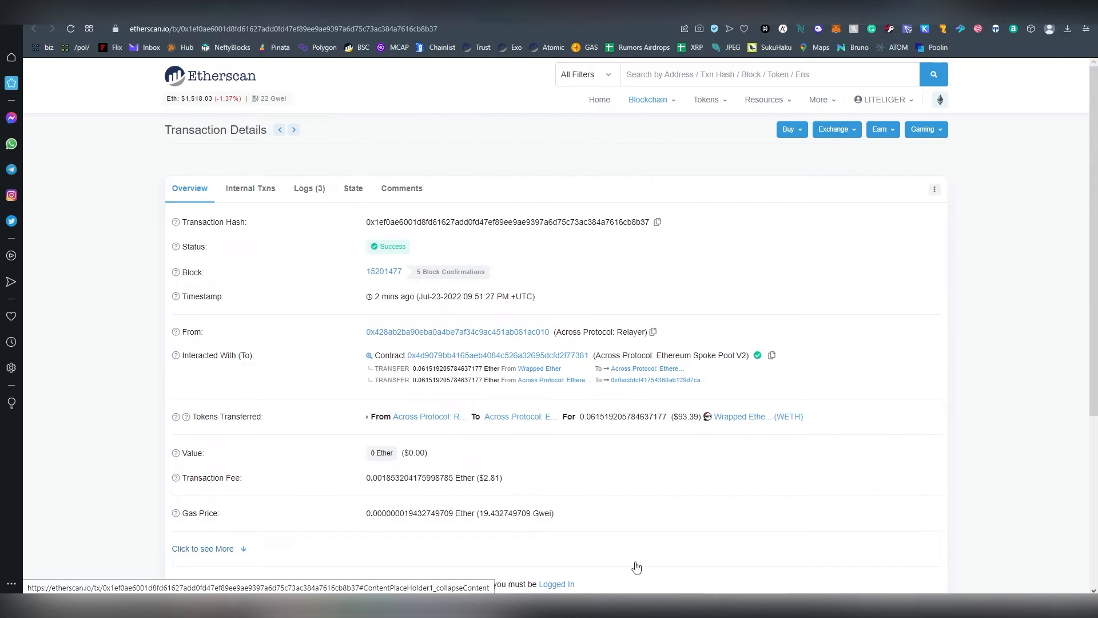
mouse_move(482, 478)
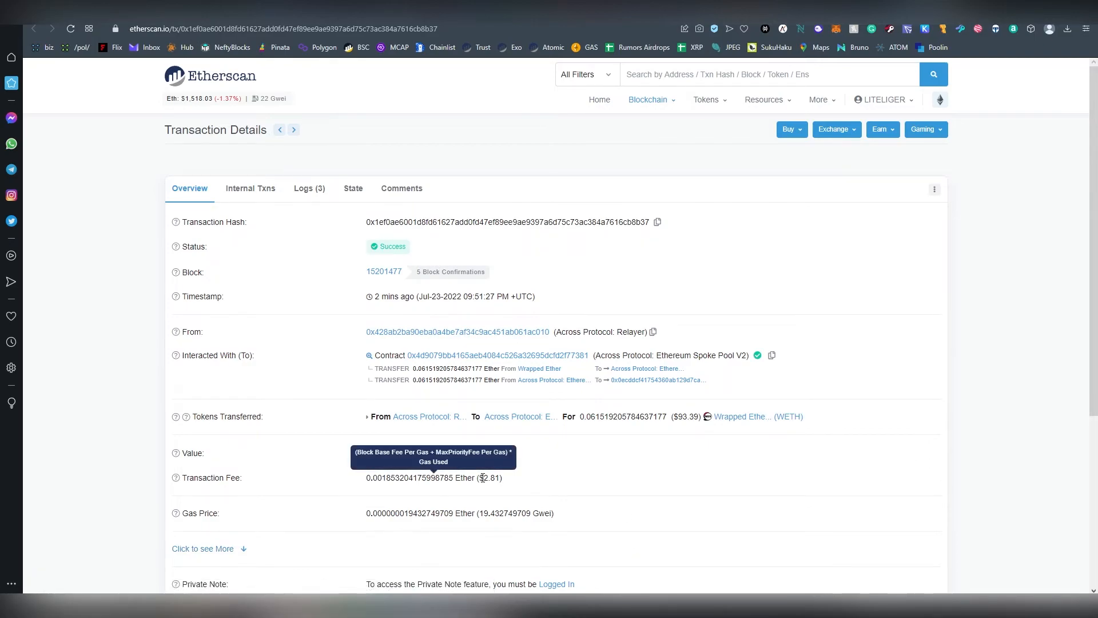
left_click_drag(480, 479, 503, 485)
left_click(504, 485)
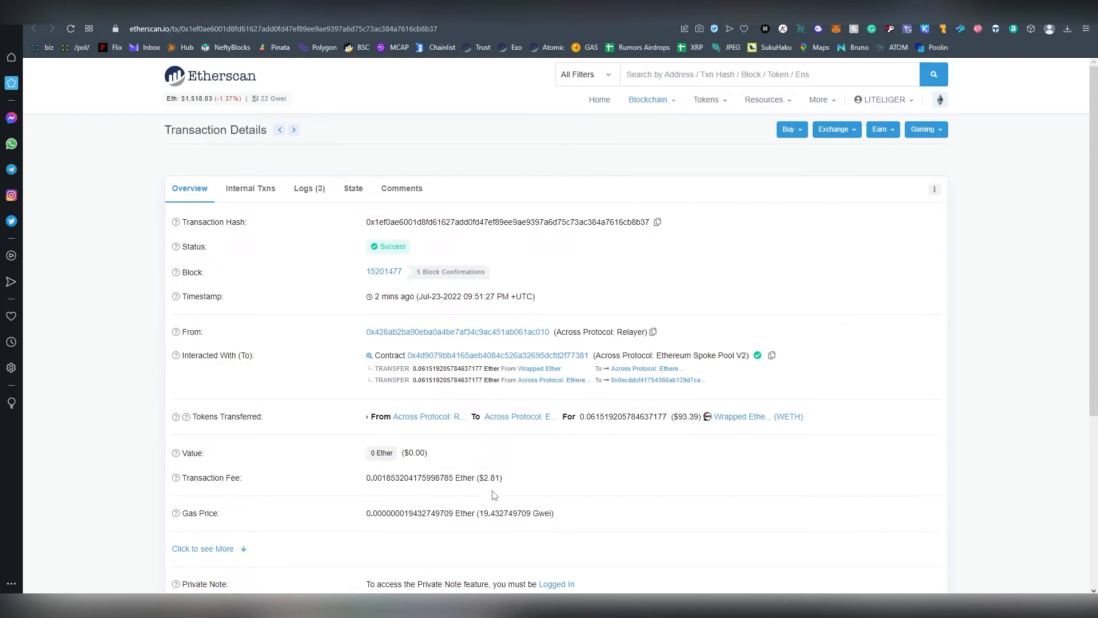
mouse_move(481, 480)
left_click_drag(479, 480, 499, 486)
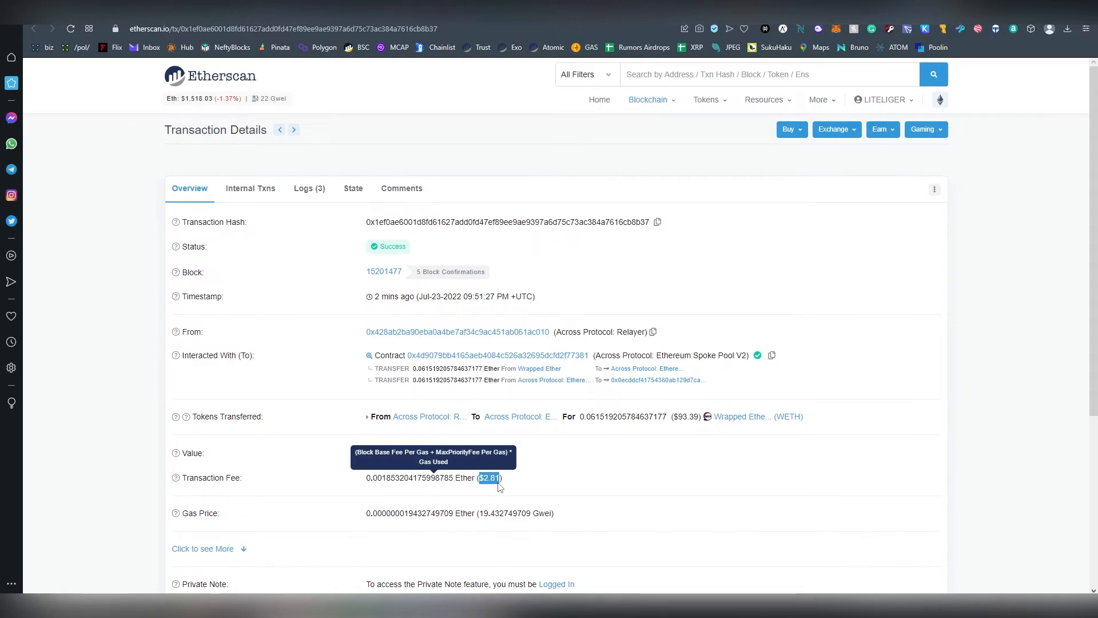
left_click(501, 488)
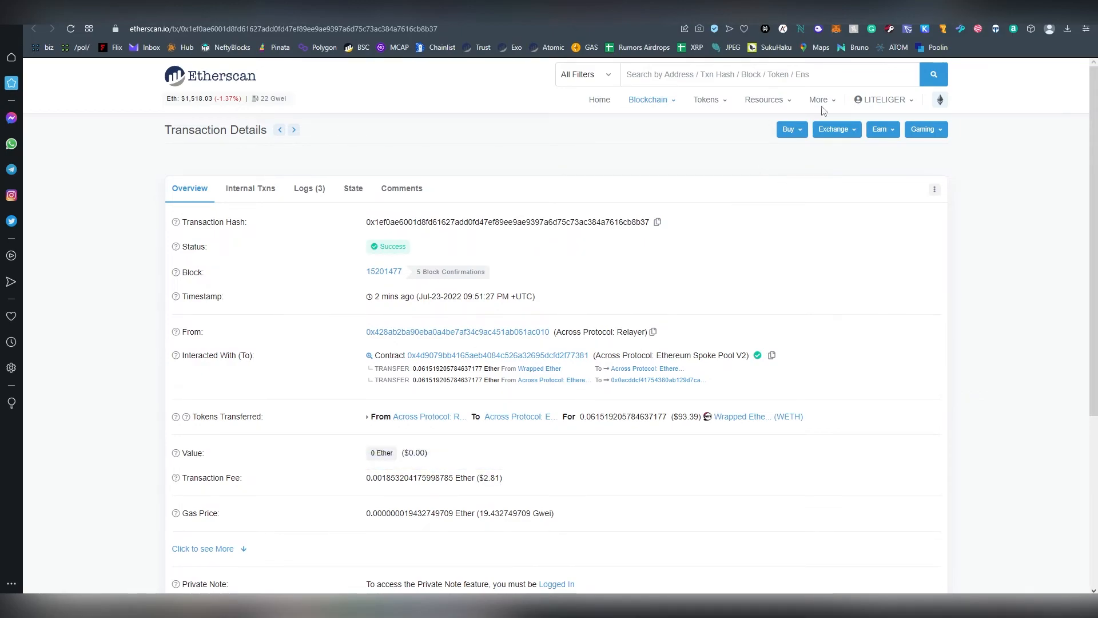
left_click(900, 12)
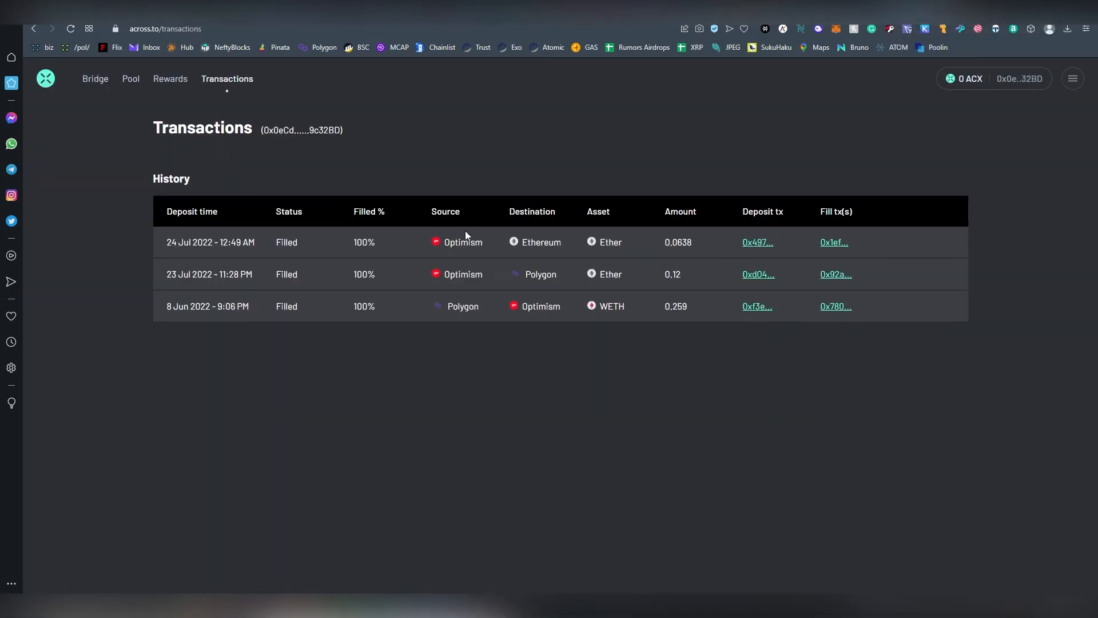
Step: Open the Across documentation, read its Optimistic Oracle page and look through the list of topics, and return to the transaction history
left_click(1072, 79)
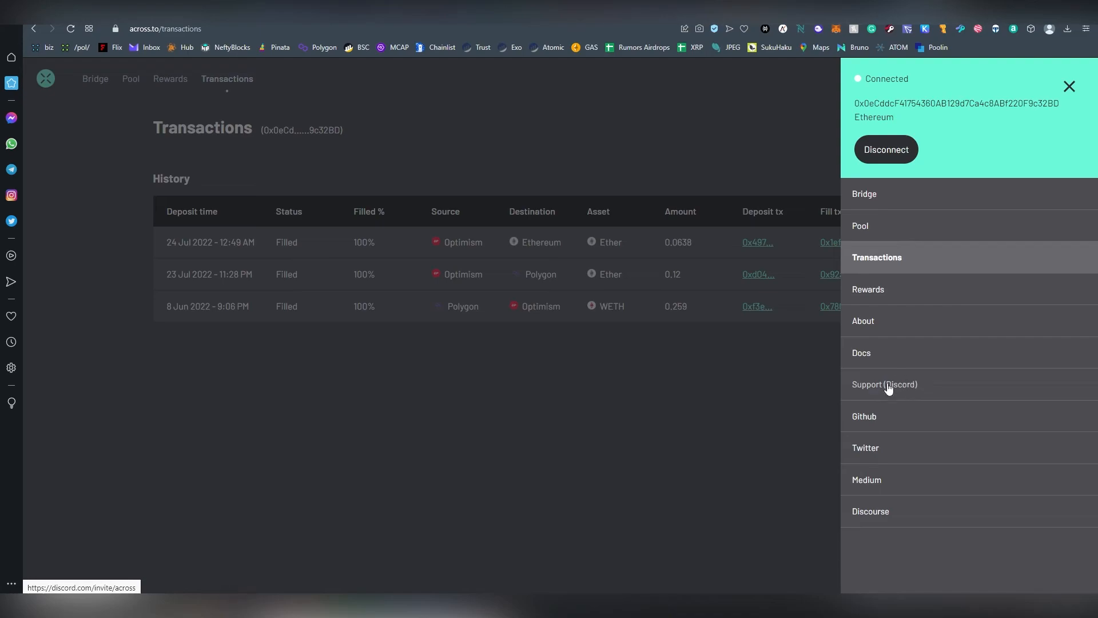
left_click(877, 356)
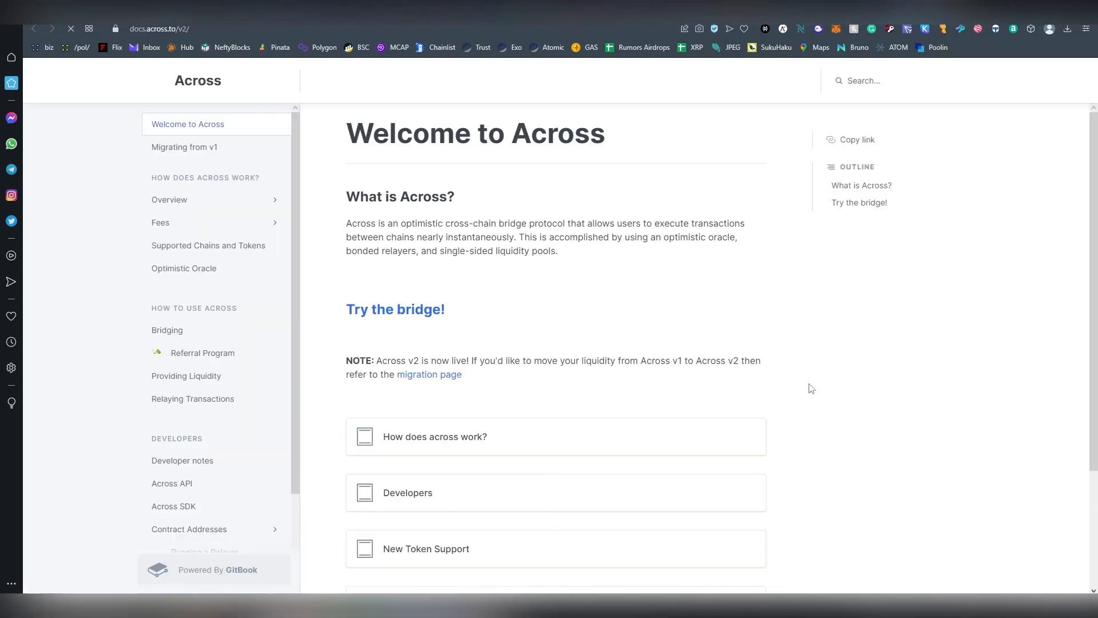
left_click(233, 273)
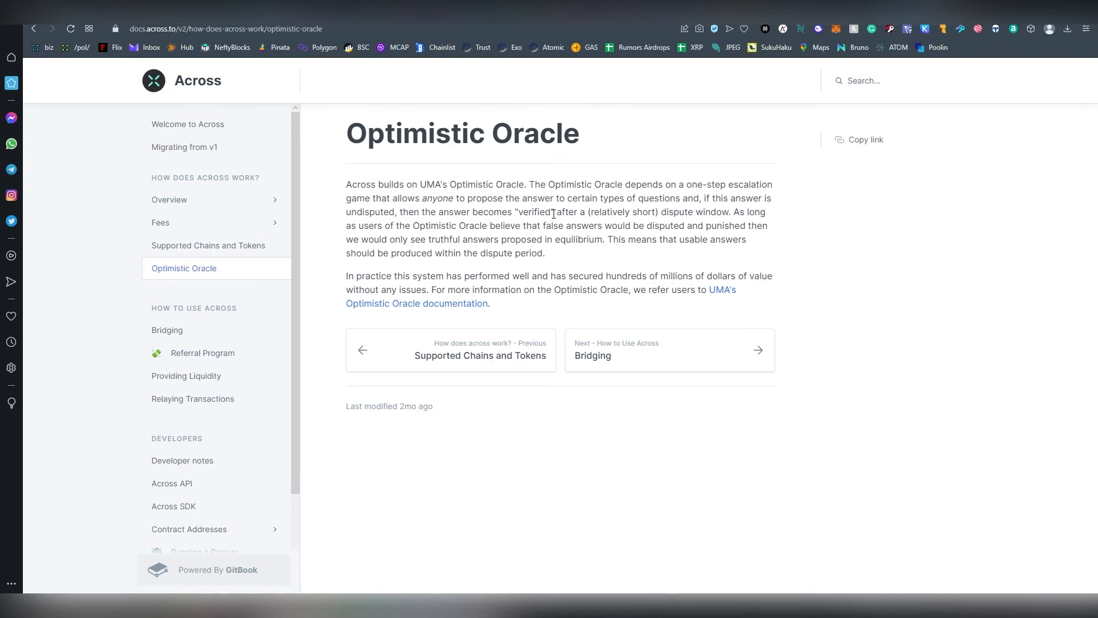
scroll(263, 309, "down", 2)
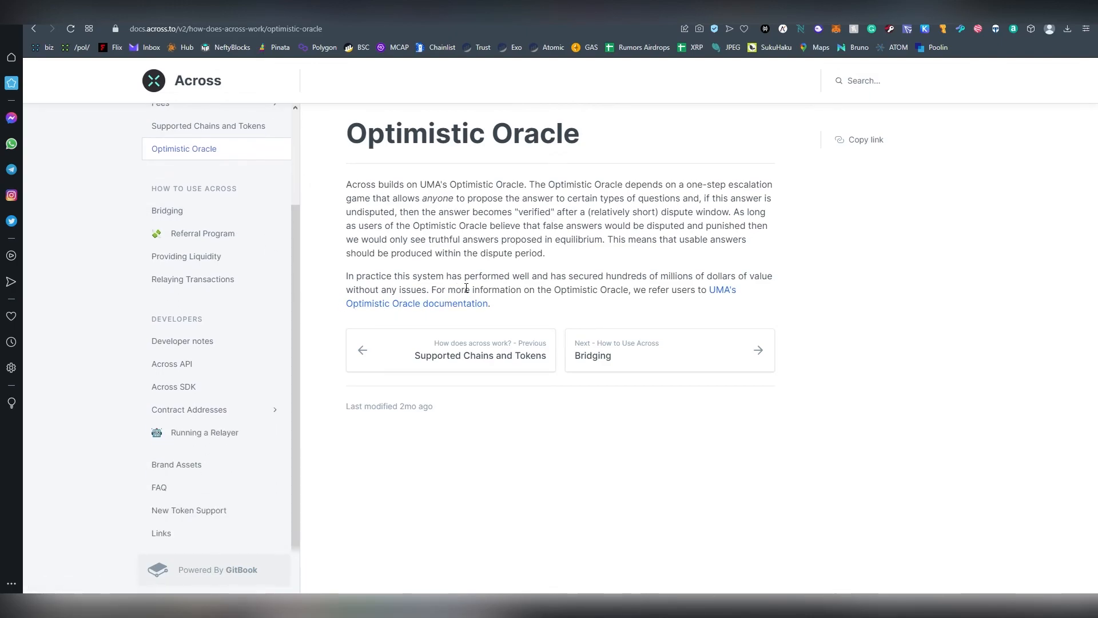
scroll(254, 331, "up", 2)
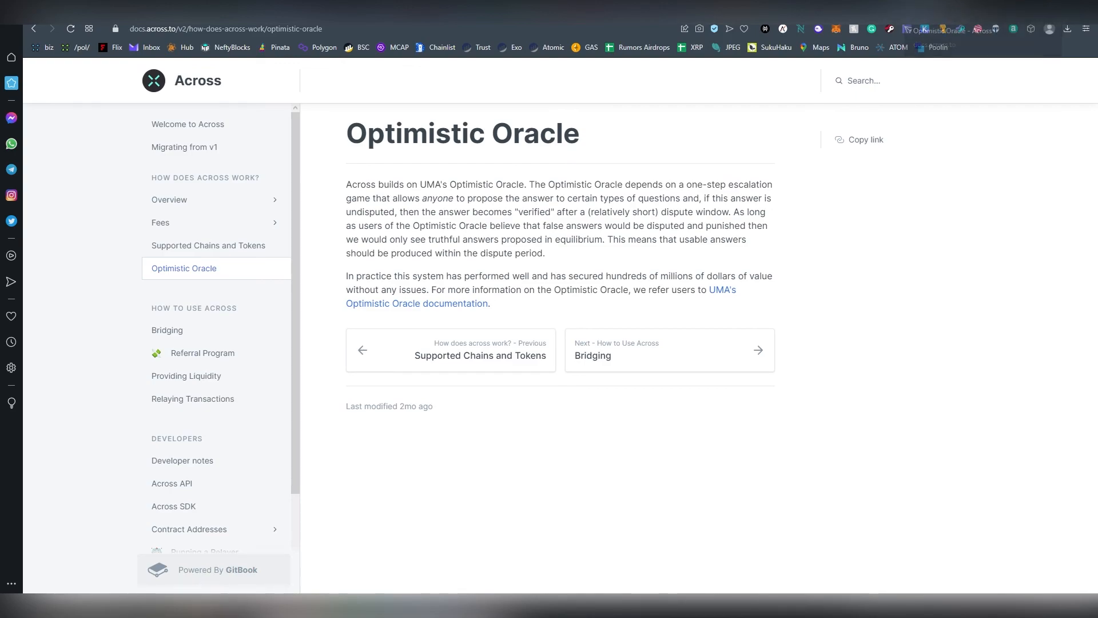
key("ctrl+Tab")
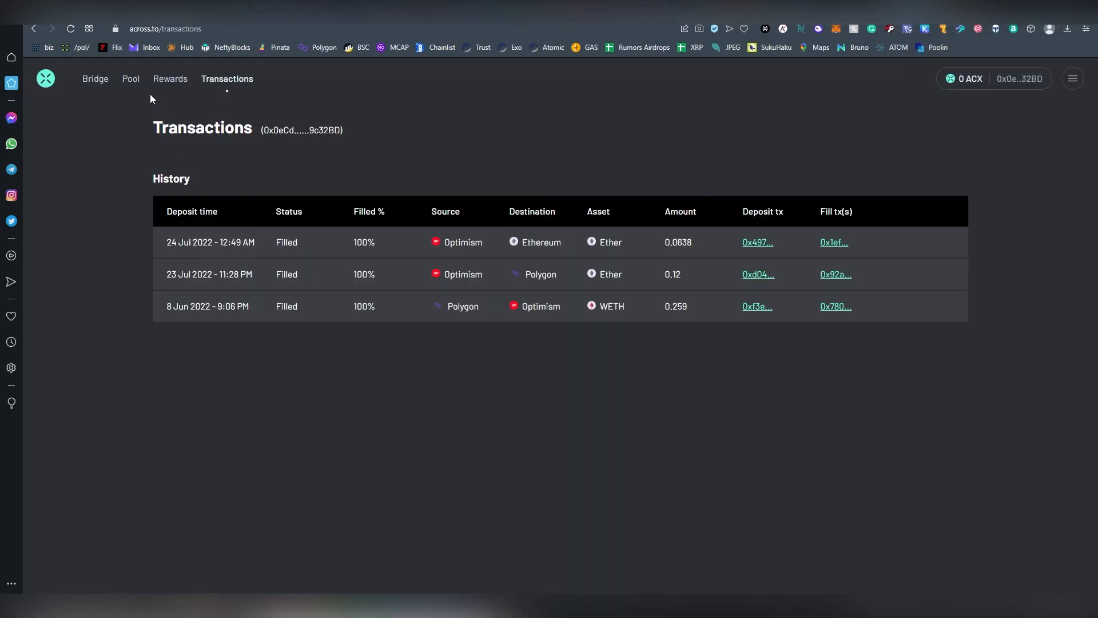
Step: On the bridge page, review the available source chains, choose Arbitrum as the source, and look over the assets it offers for bridging
left_click(97, 81)
left_click(659, 154)
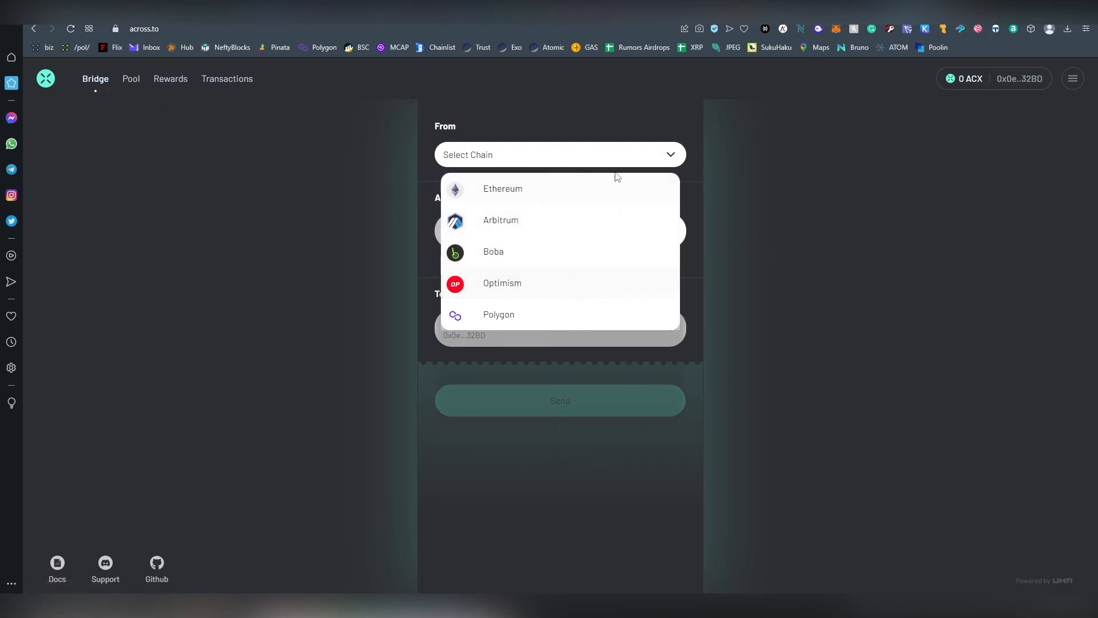
left_click(728, 317)
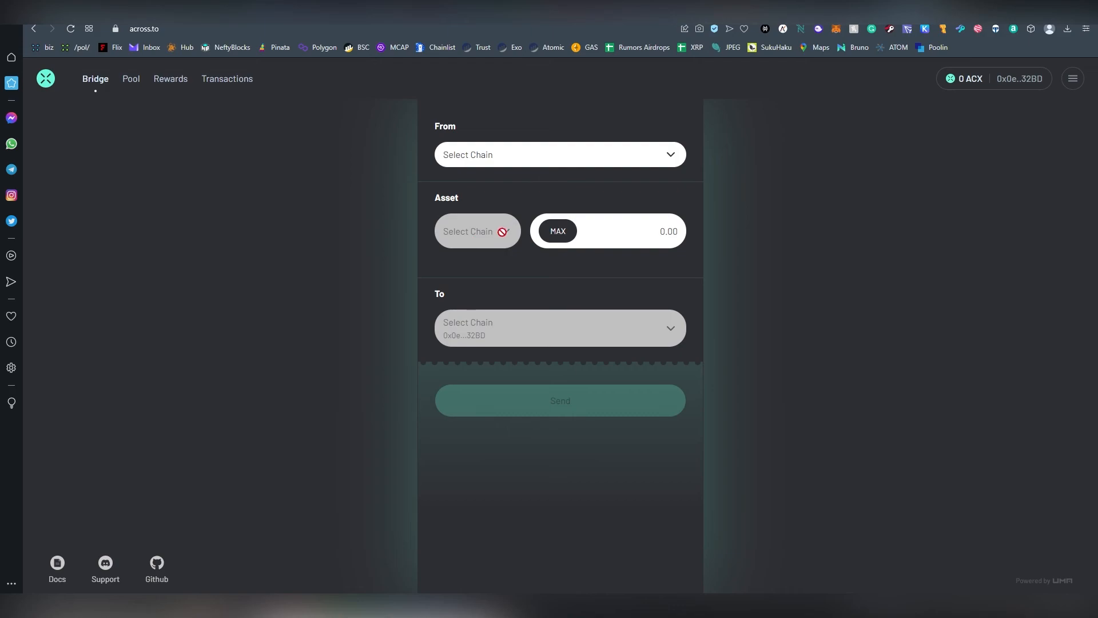
left_click(566, 156)
left_click(509, 221)
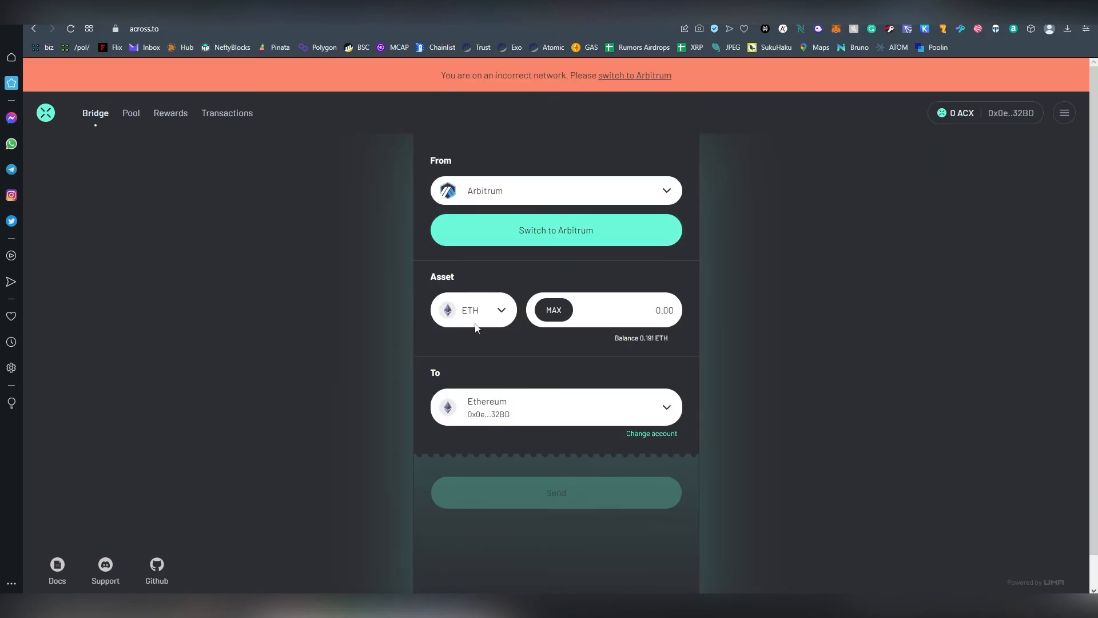
left_click(474, 312)
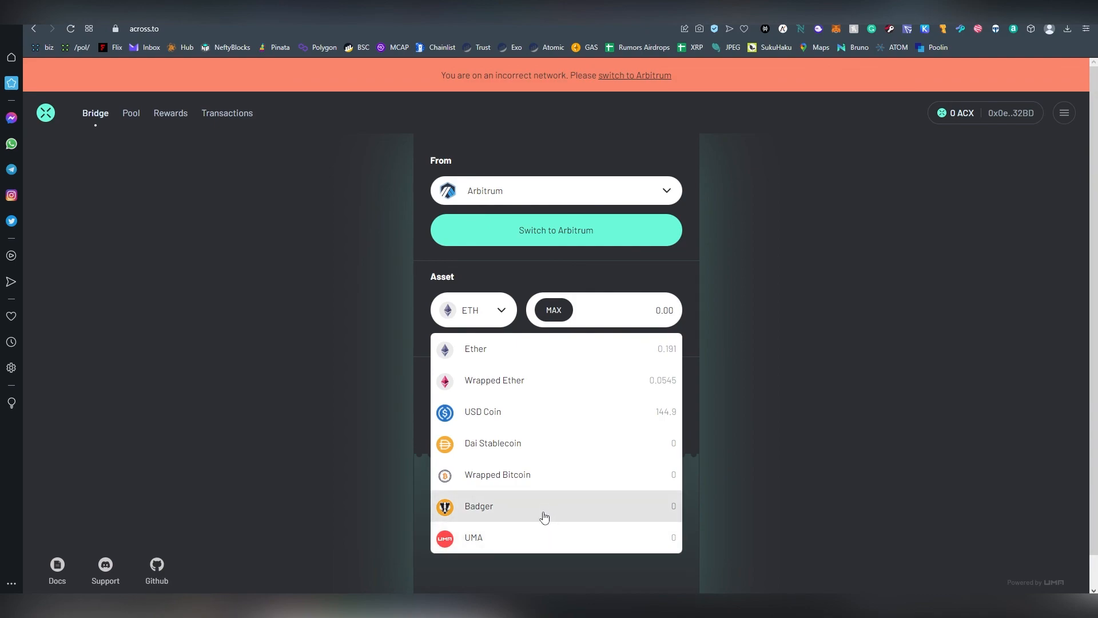
left_click(740, 412)
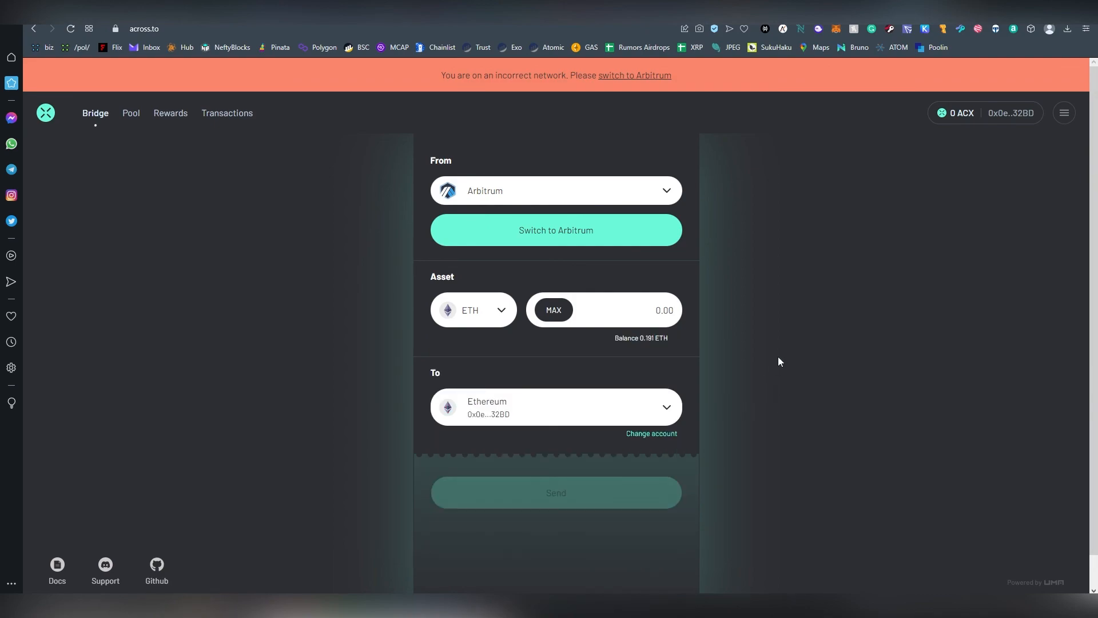